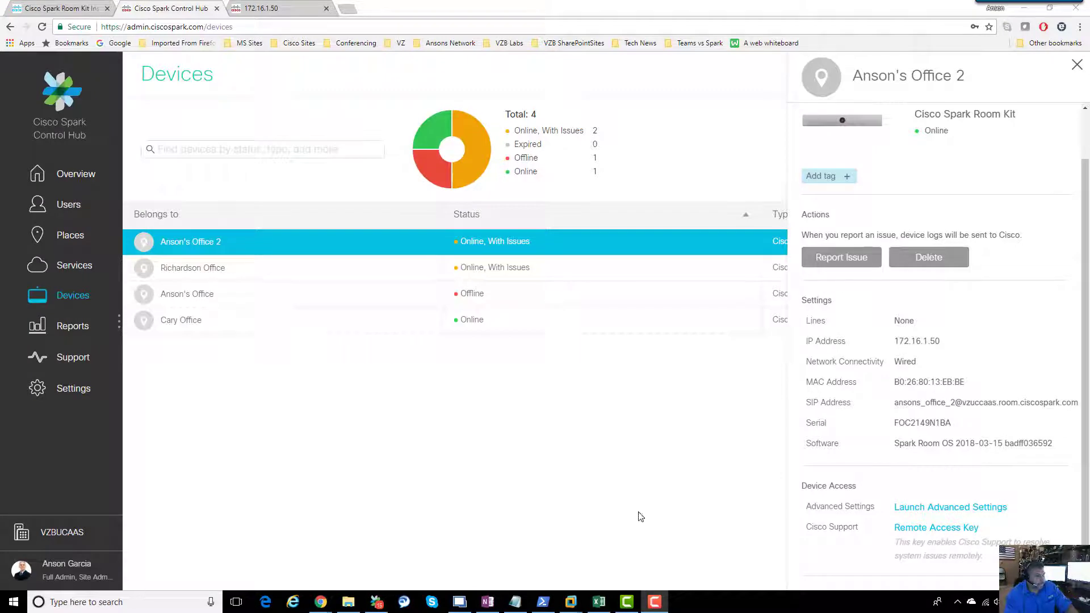
Step: Close the Room Kit device details panel and go to the Places page
{"action": "left_click", "coordinate": [1077, 66]}
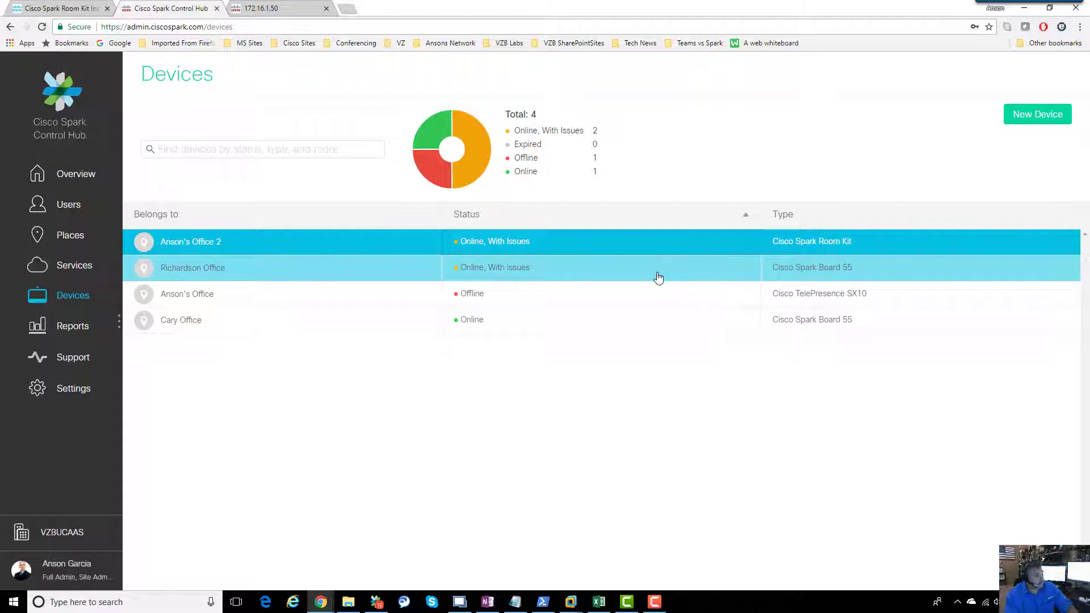
{"action": "left_click", "coordinate": [508, 248]}
Step: Edit the services of Anson's Office 2 and switch the Calendar service on
{"action": "left_click", "coordinate": [70, 235]}
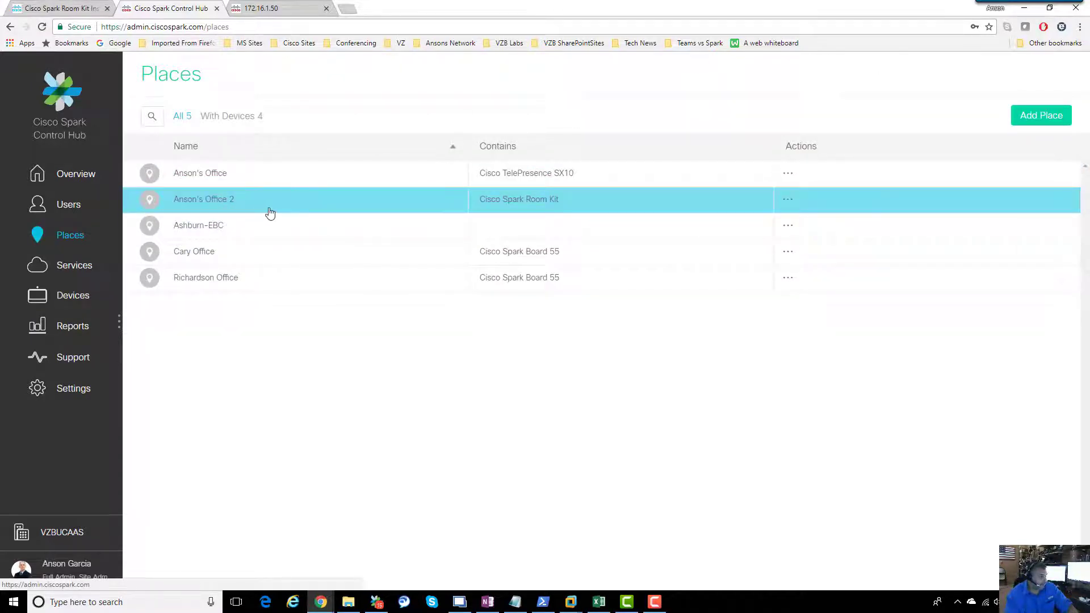
{"action": "left_click", "coordinate": [789, 204]}
{"action": "left_click", "coordinate": [726, 211]}
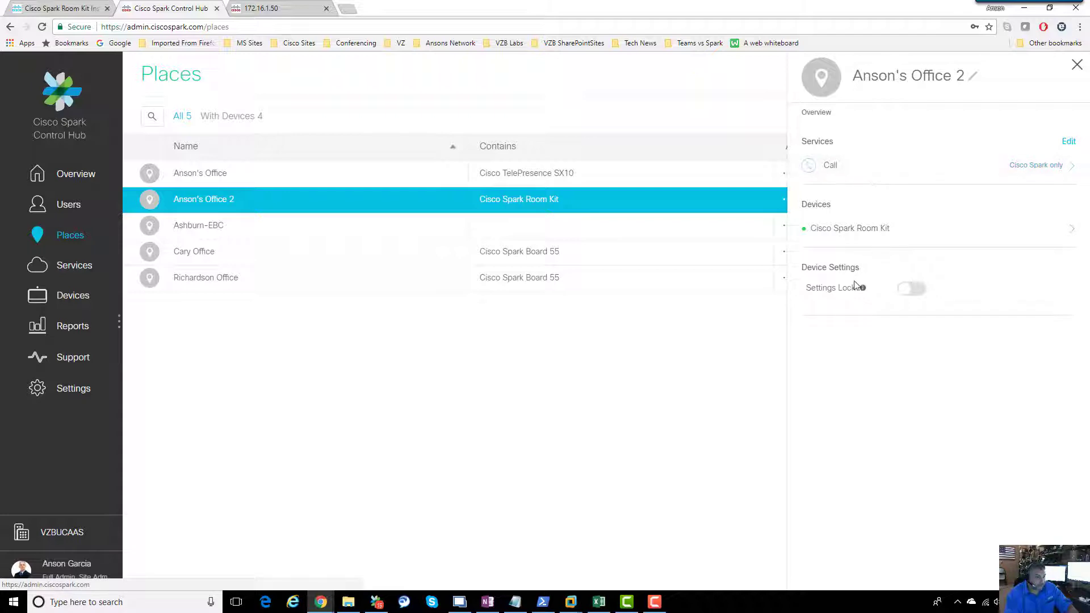
{"action": "left_click", "coordinate": [1068, 142]}
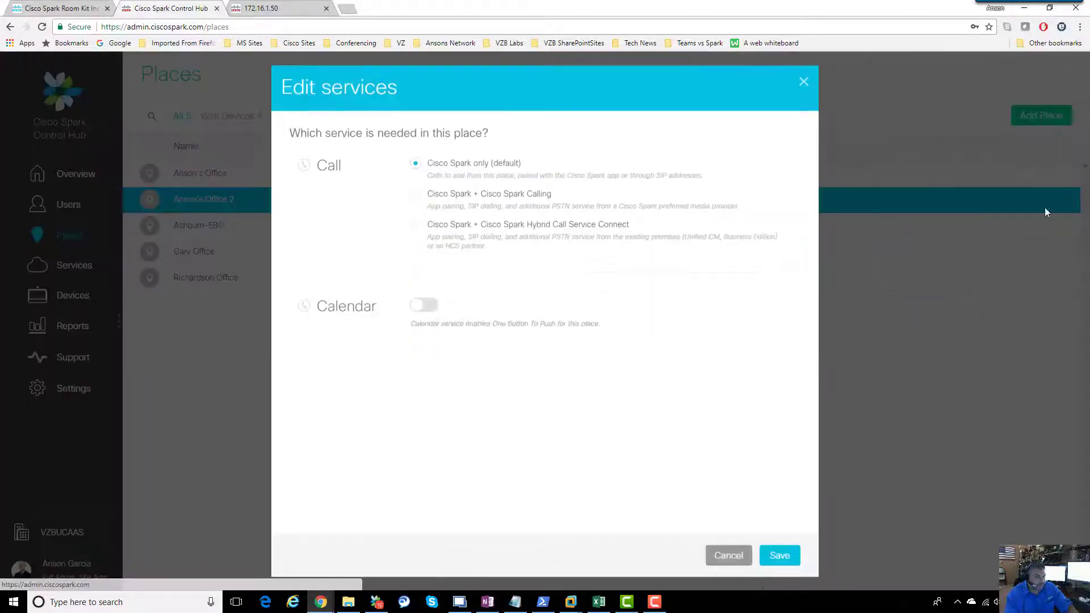
{"action": "left_click", "coordinate": [430, 309]}
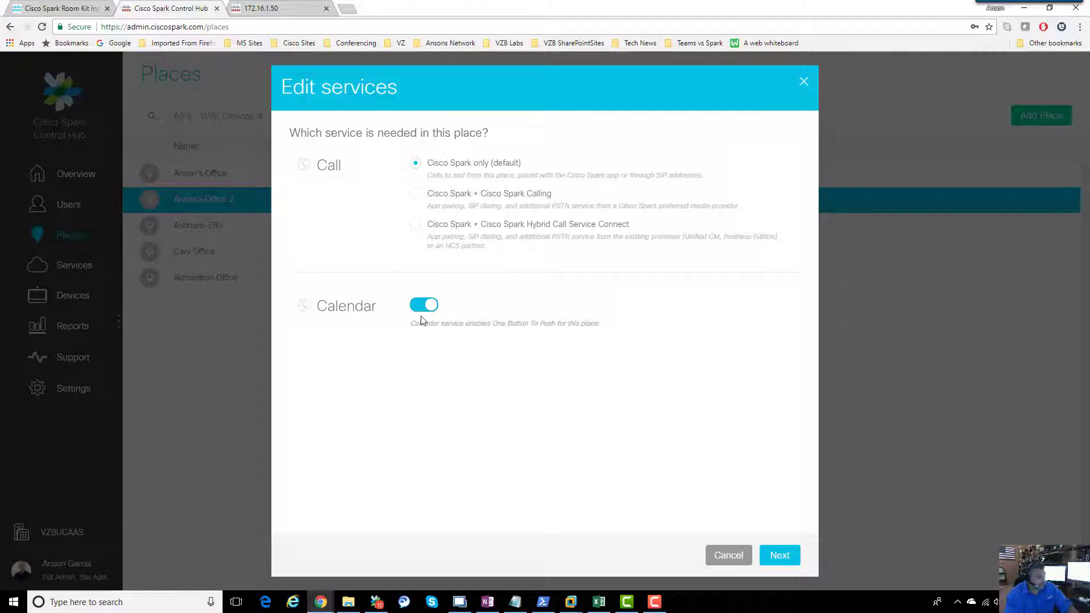
Step: Continue to the calendar mailbox step, leave the address empty, and switch to Exchange admin center
{"action": "left_click", "coordinate": [778, 554]}
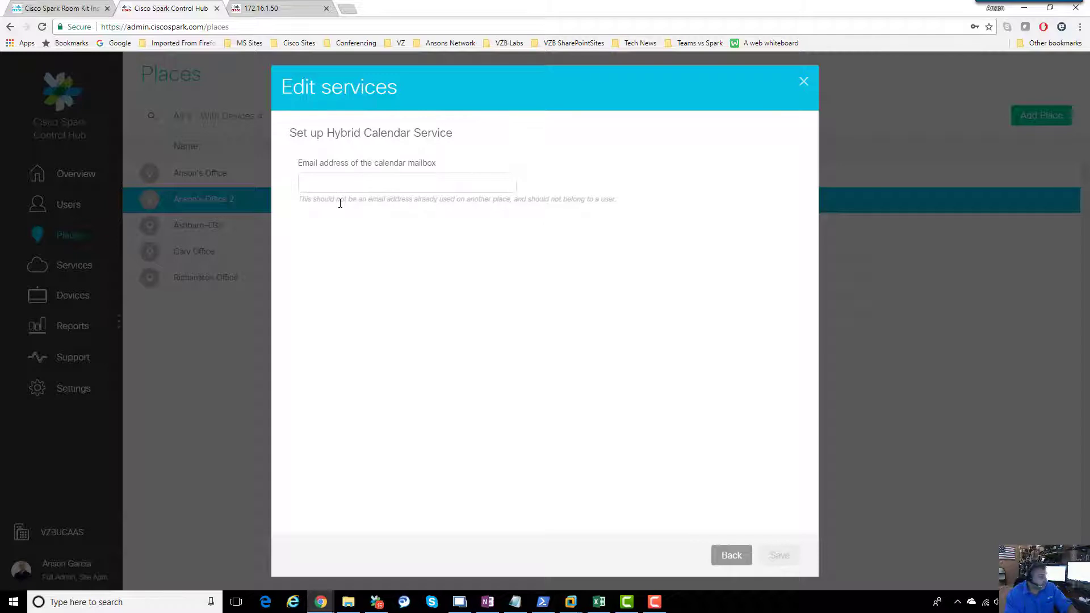
{"action": "left_click", "coordinate": [341, 184]}
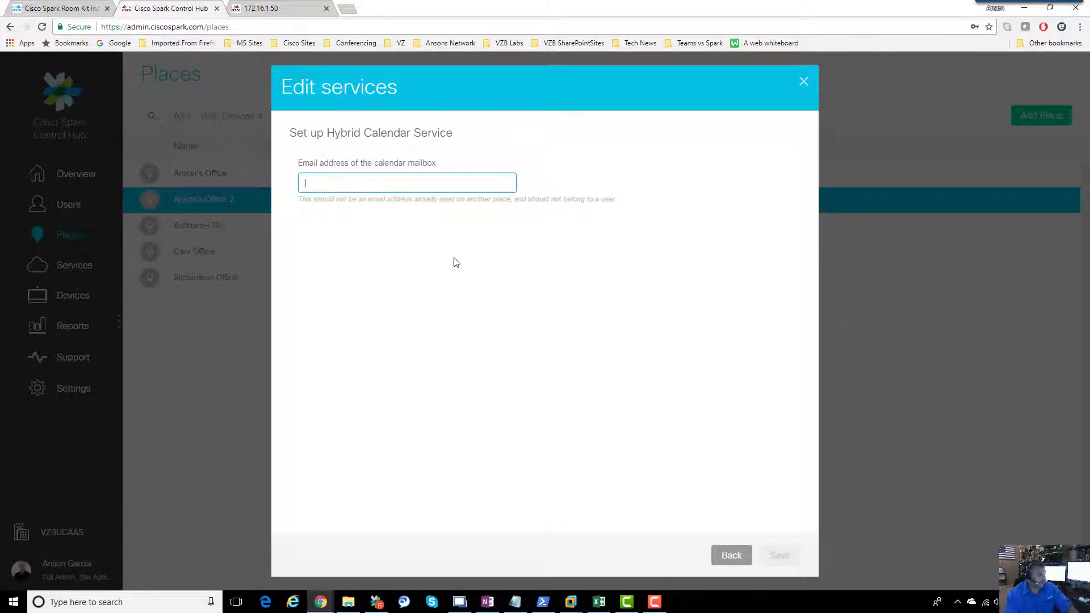
{"action": "left_click", "coordinate": [460, 602]}
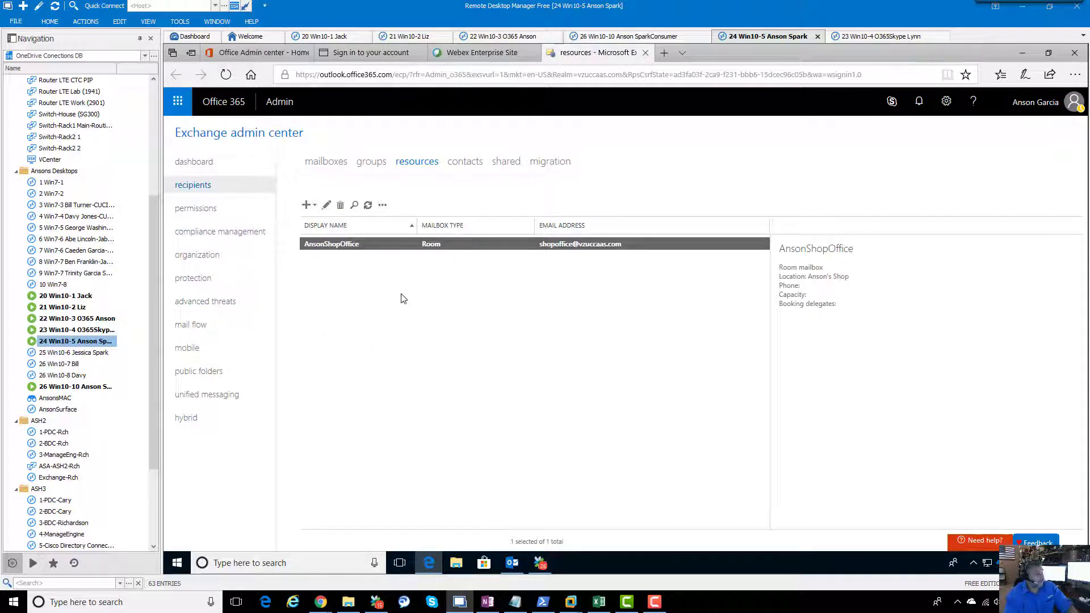
Step: Show the mailboxes tab listing the 17 user mailboxes
{"action": "left_click", "coordinate": [329, 164]}
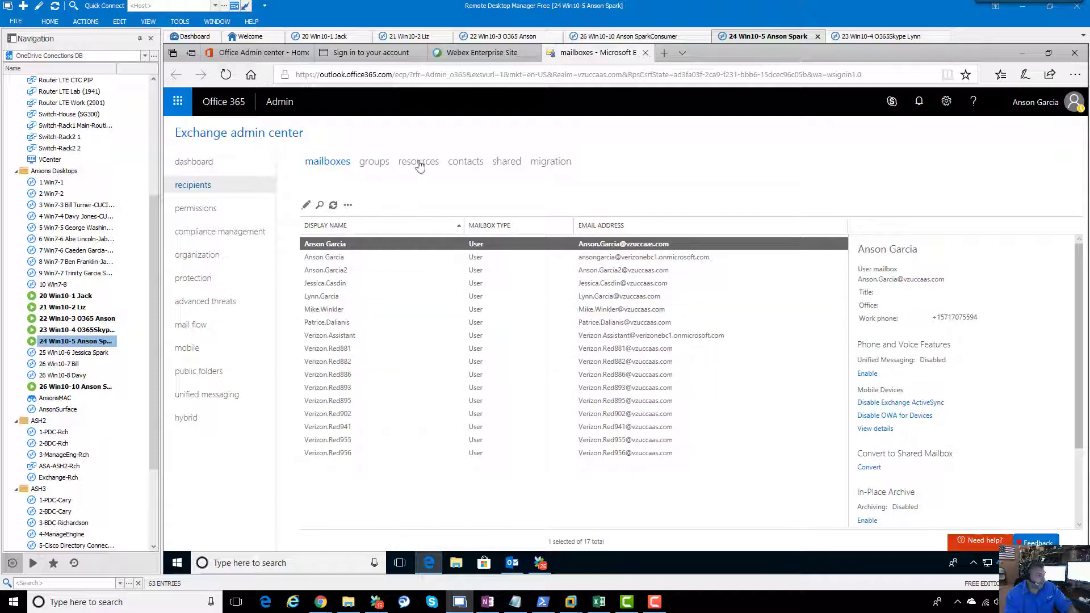
Step: Return to the resources tab showing the AnsonShopOffice room mailbox
{"action": "left_click", "coordinate": [419, 164]}
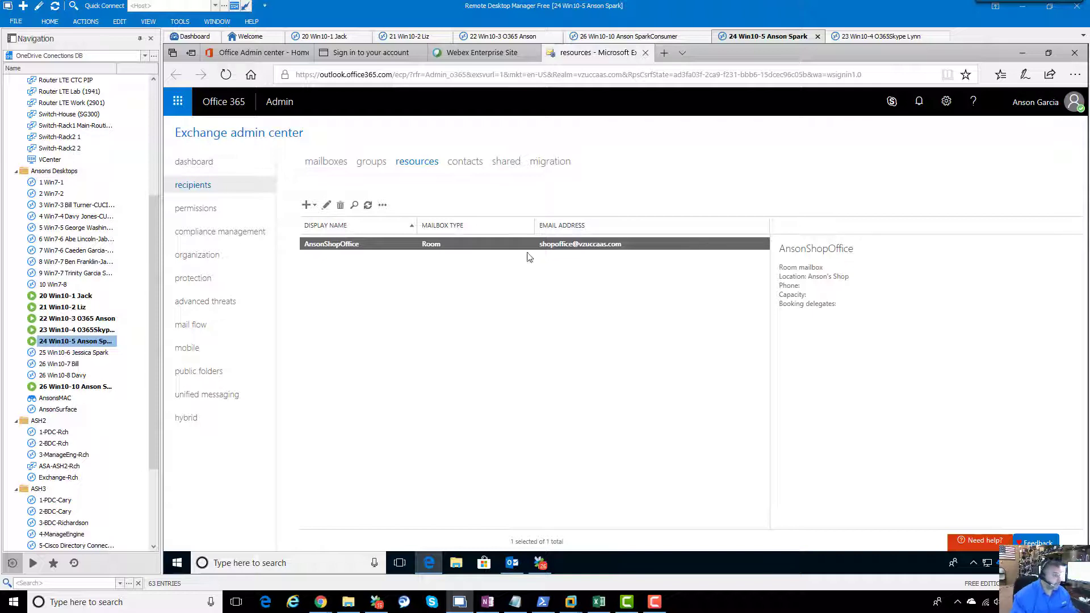
Step: Start a new room mailbox and name it 'Anson Officce 2'
{"action": "left_click", "coordinate": [314, 207]}
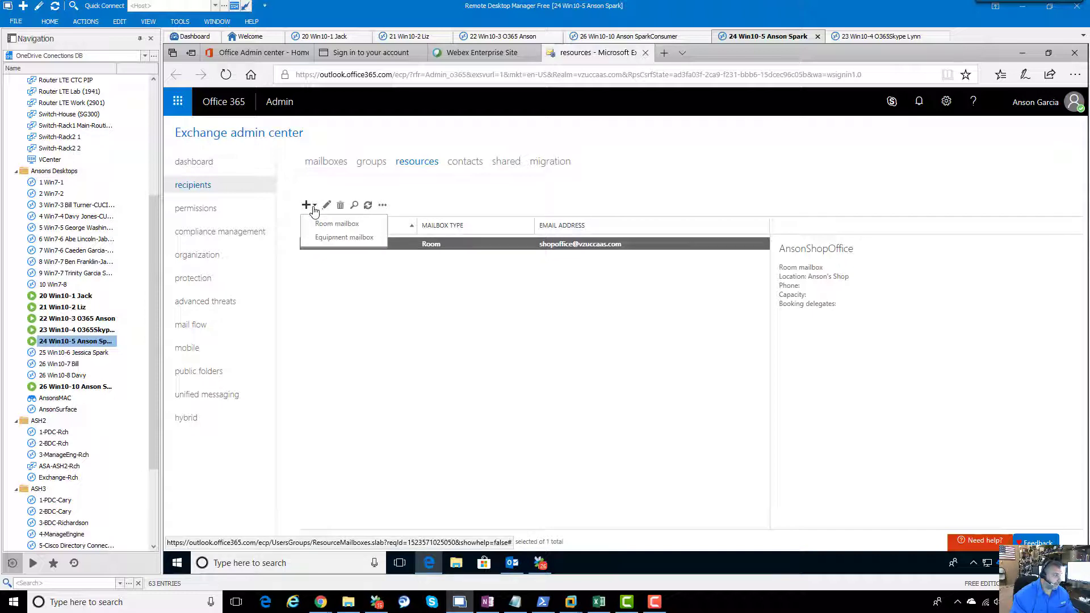
{"action": "left_click", "coordinate": [337, 227]}
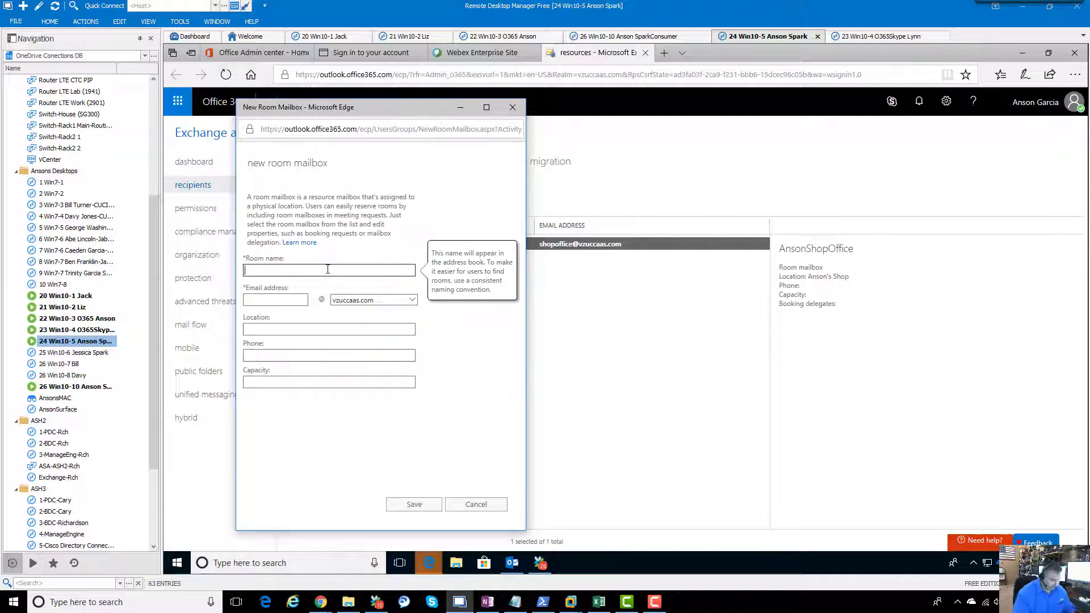
{"action": "type", "text": "Office "}
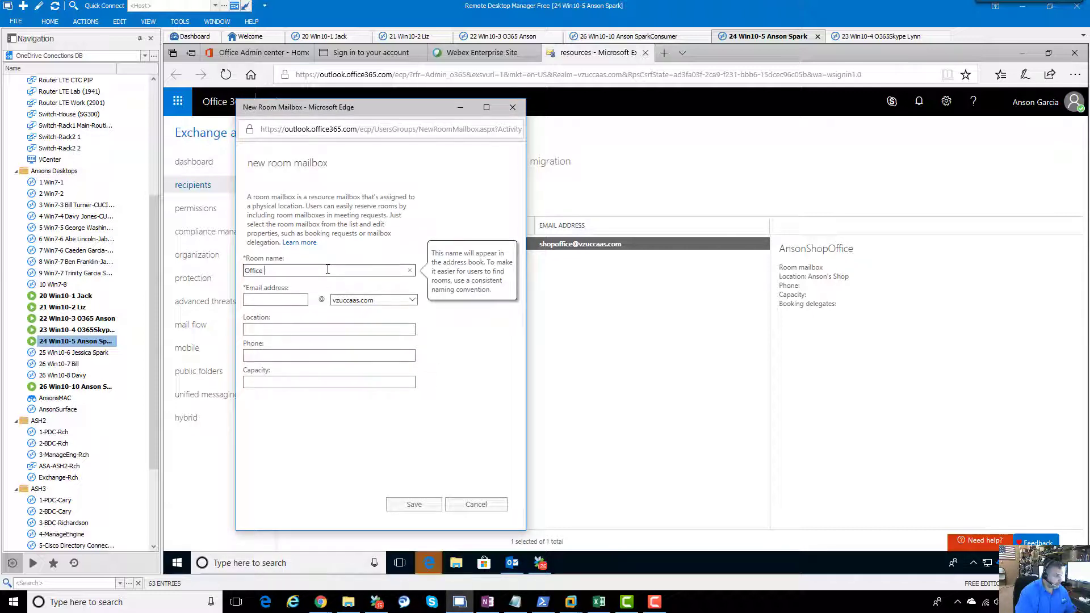
{"action": "type", "text": "Offcice 2"}
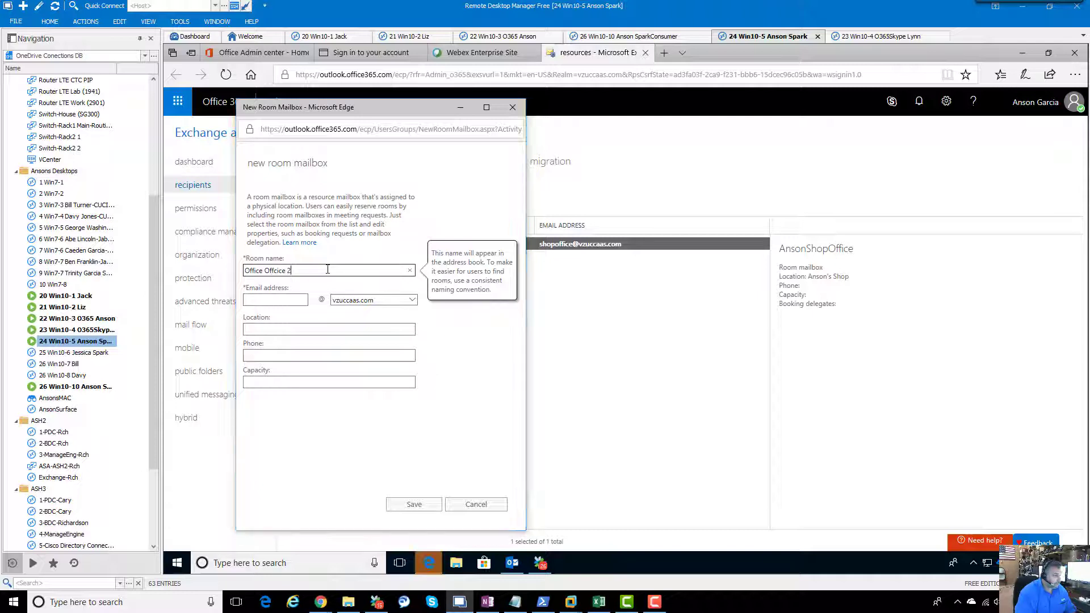
{"action": "key", "text": "Tab"}
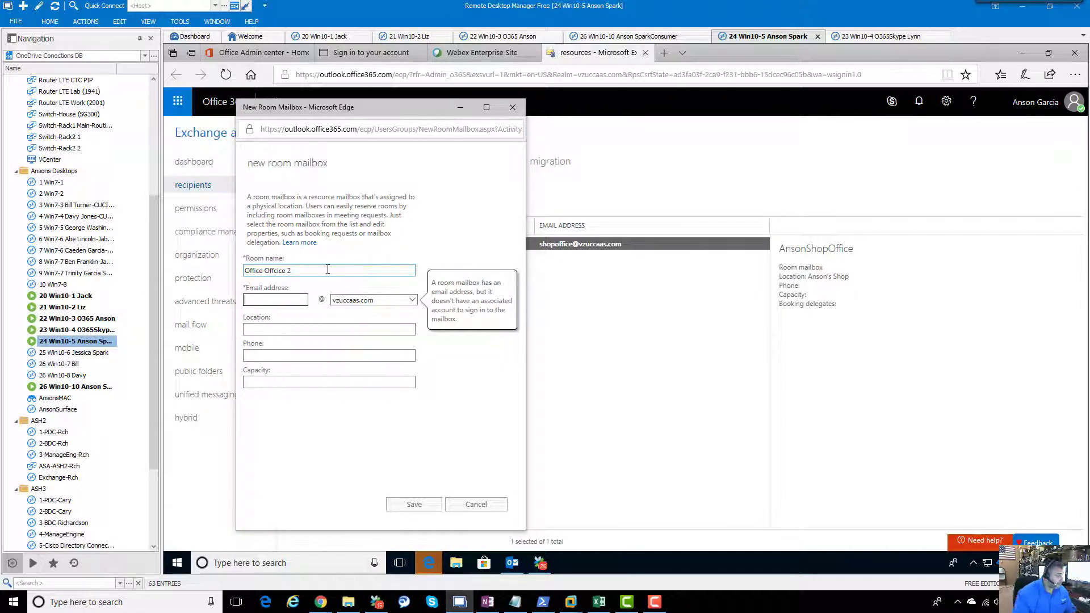
{"action": "left_click_drag", "start_coordinate": [262, 270], "coordinate": [225, 274]}
{"action": "type", "text": "Anson"}
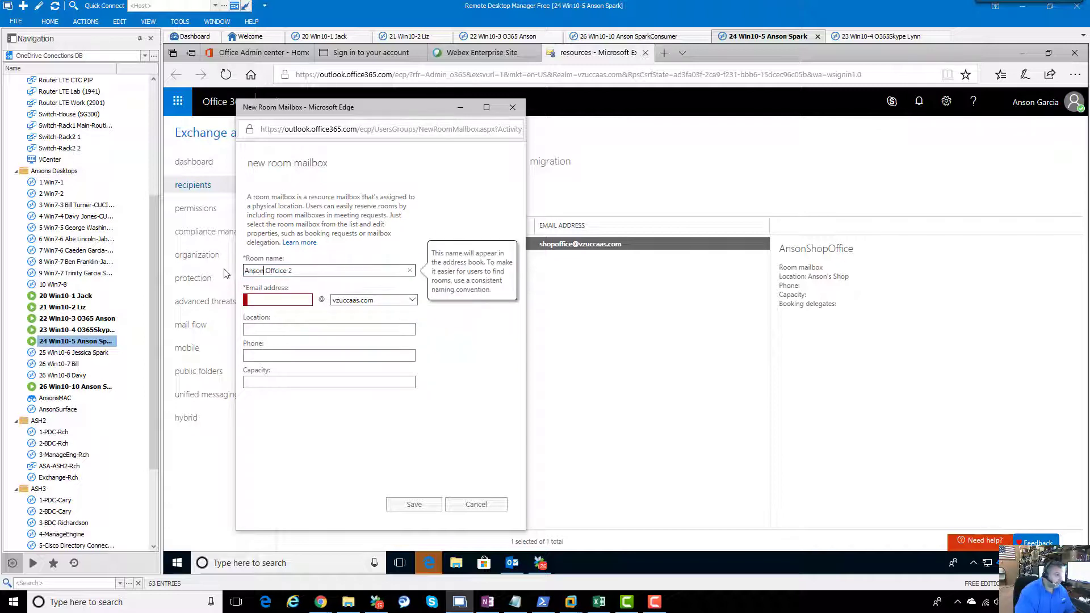
Step: Fill in the room's email address, location Anson's Office 2 and capacity 10, then save
{"action": "left_click", "coordinate": [252, 297]}
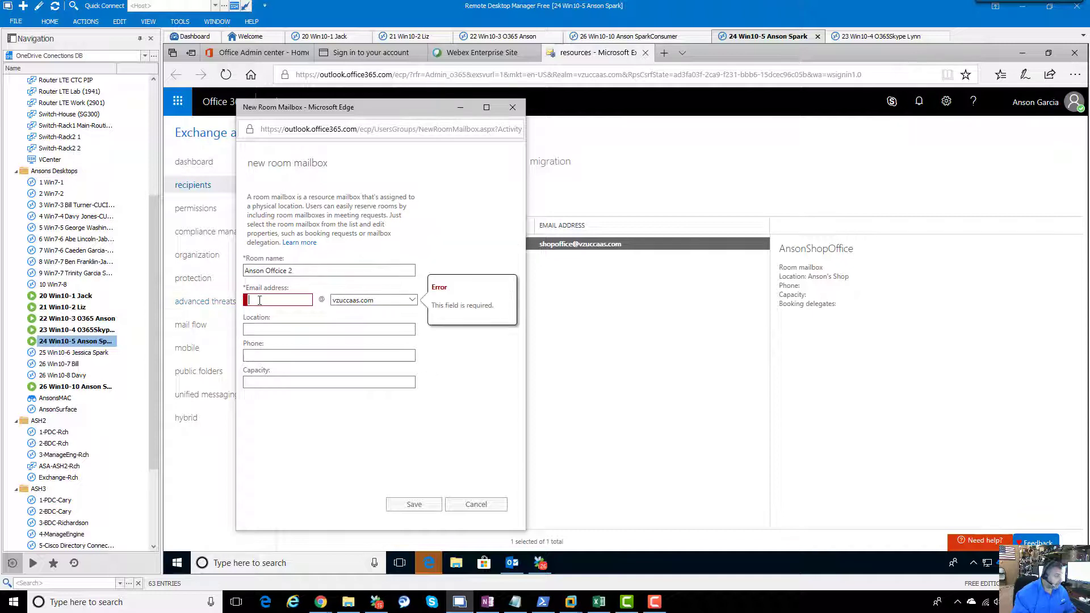
{"action": "type", "text": "anson"}
{"action": "type", "text": "Anson"}
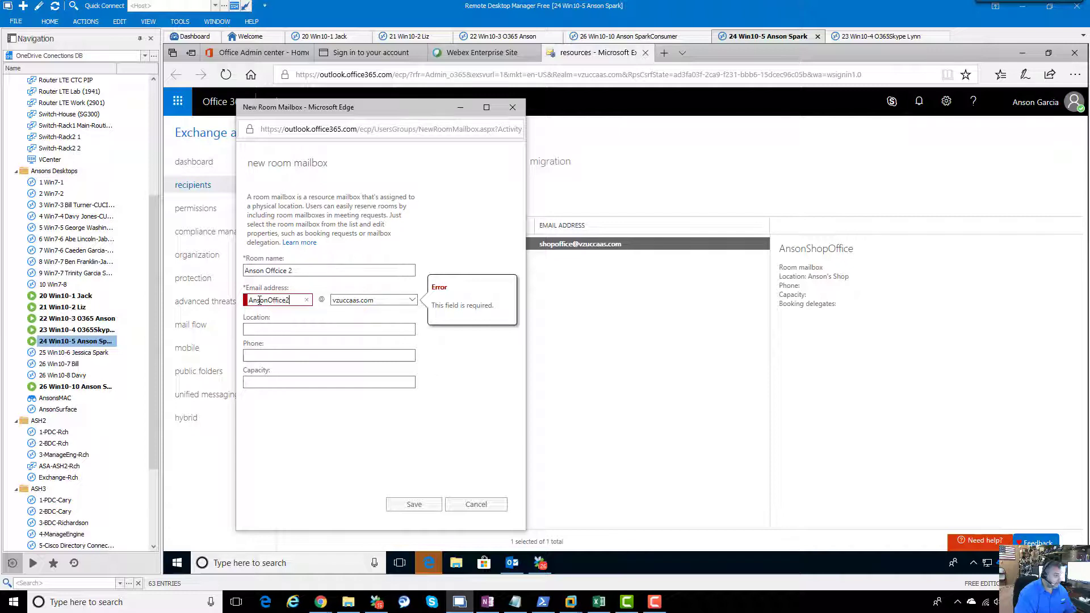
{"action": "left_click", "coordinate": [399, 330]}
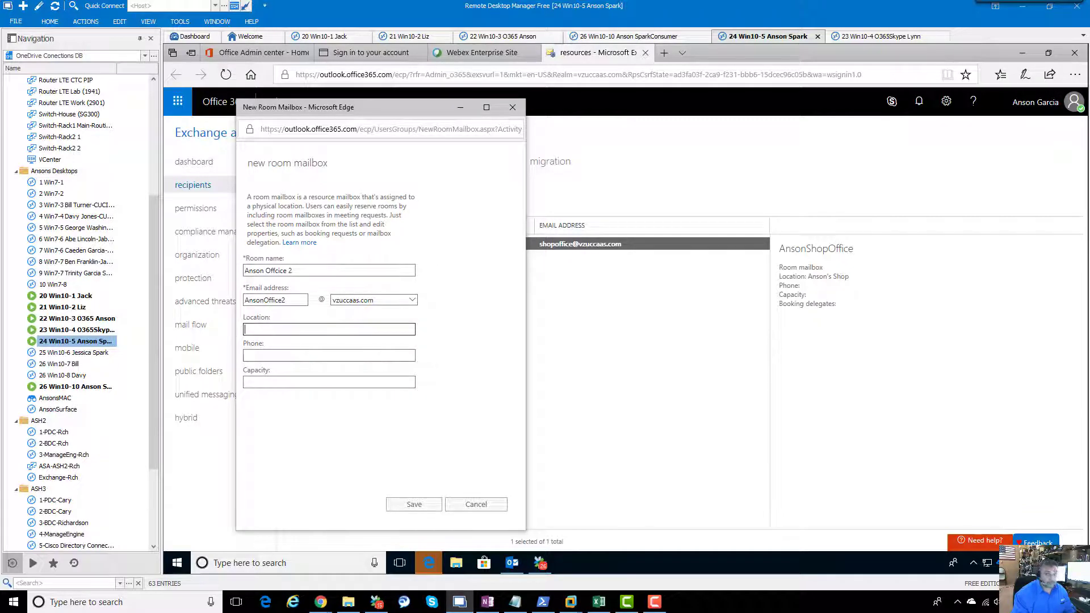
{"action": "key", "text": "F10"}
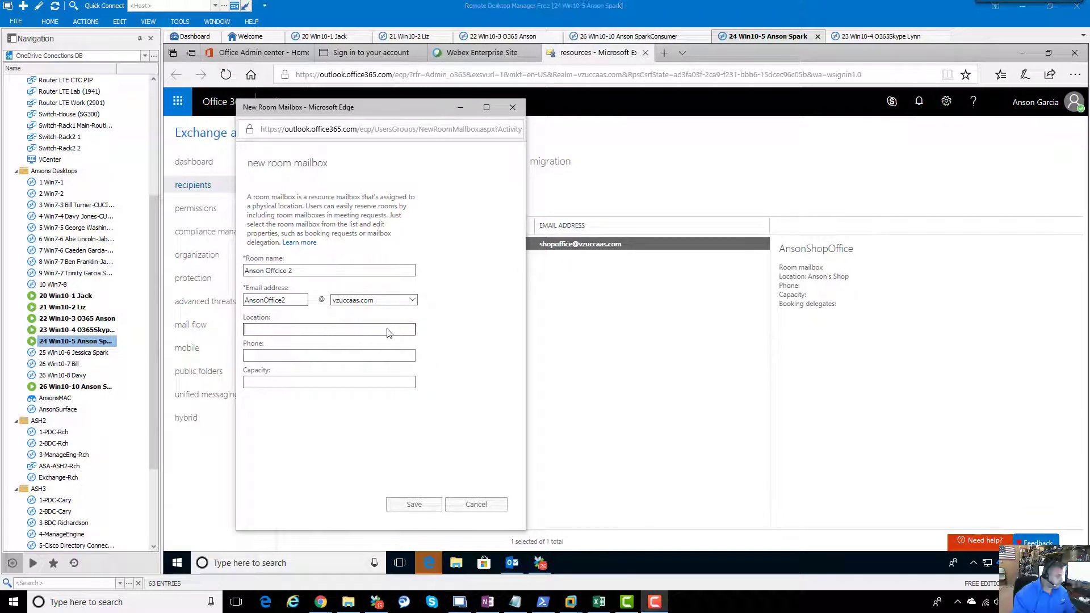
{"action": "left_click", "coordinate": [387, 328]}
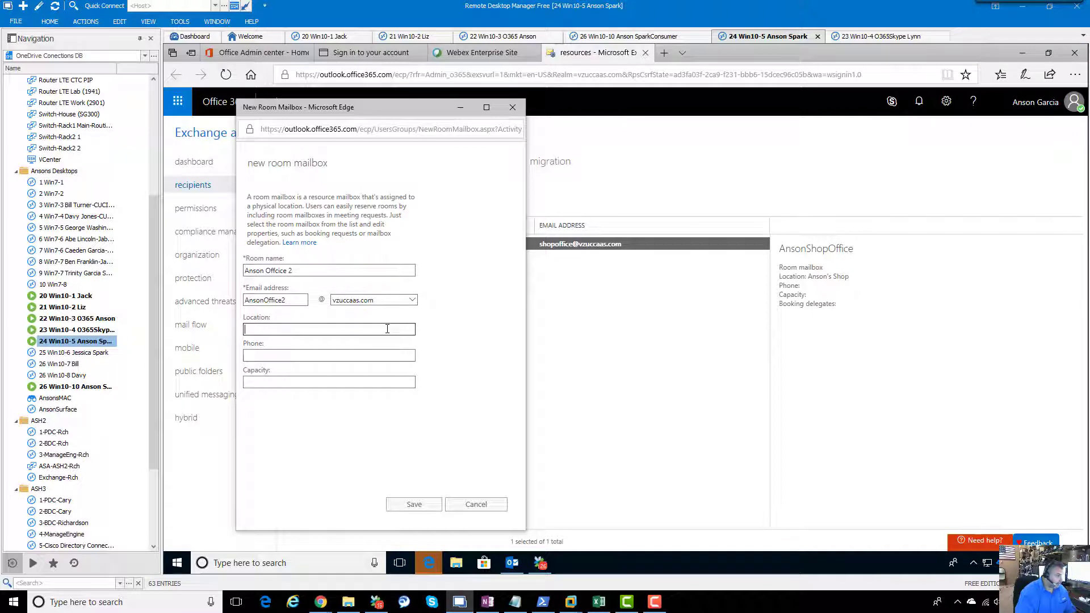
{"action": "type", "text": "Anson's Office 2"}
{"action": "key", "text": "Tab"}
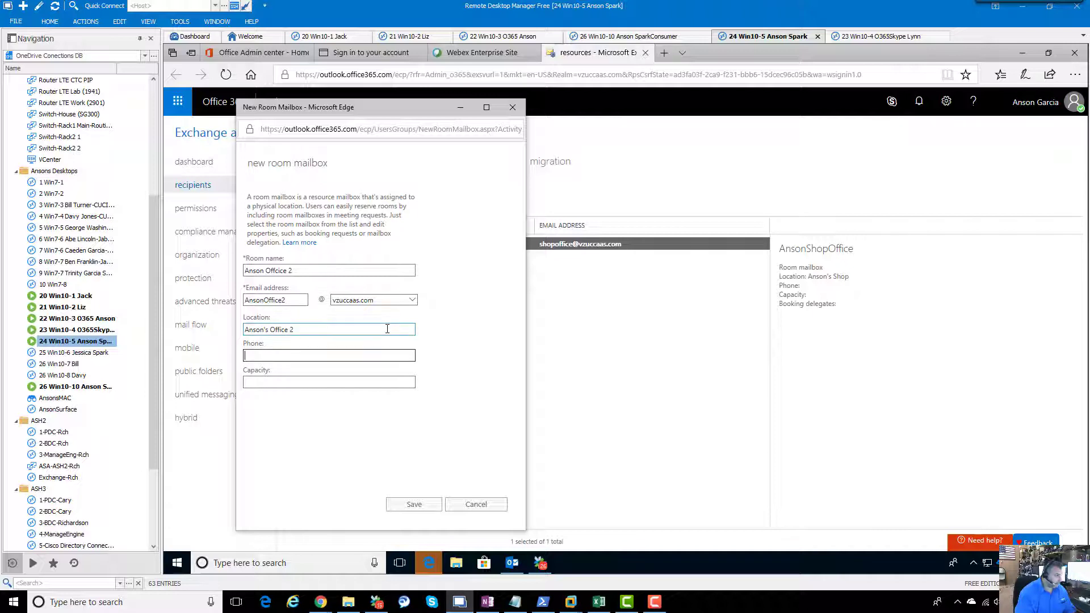
{"action": "key", "text": "Tab"}
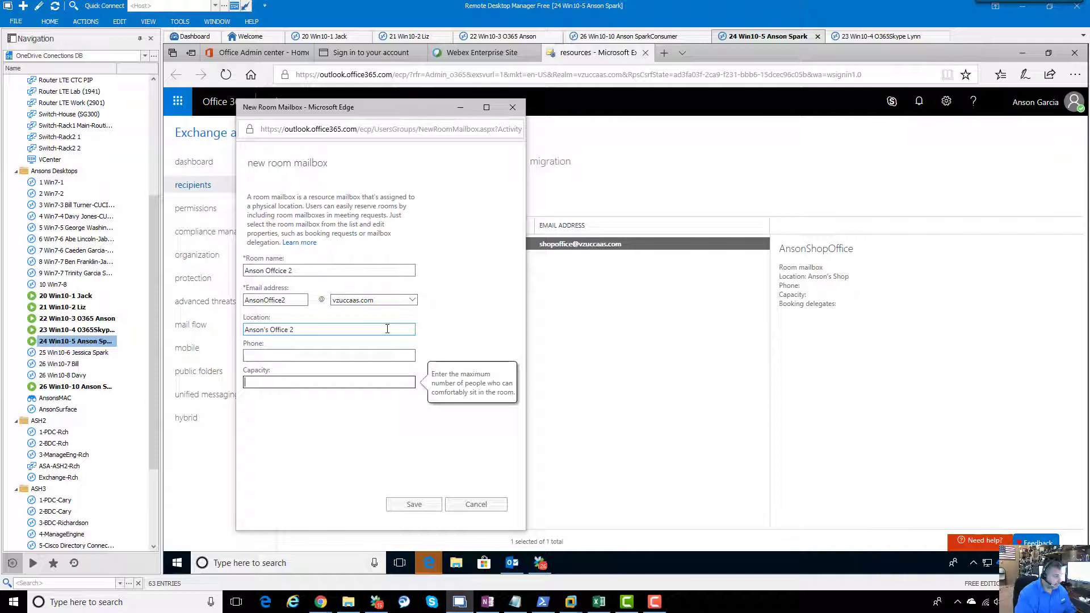
{"action": "type", "text": "10"}
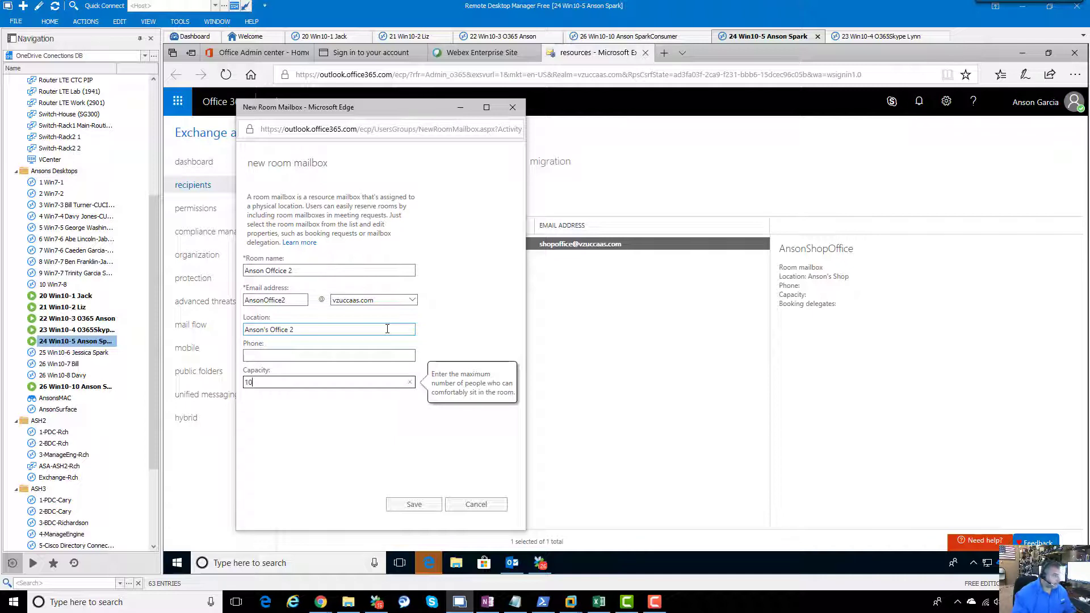
{"action": "left_click", "coordinate": [414, 505]}
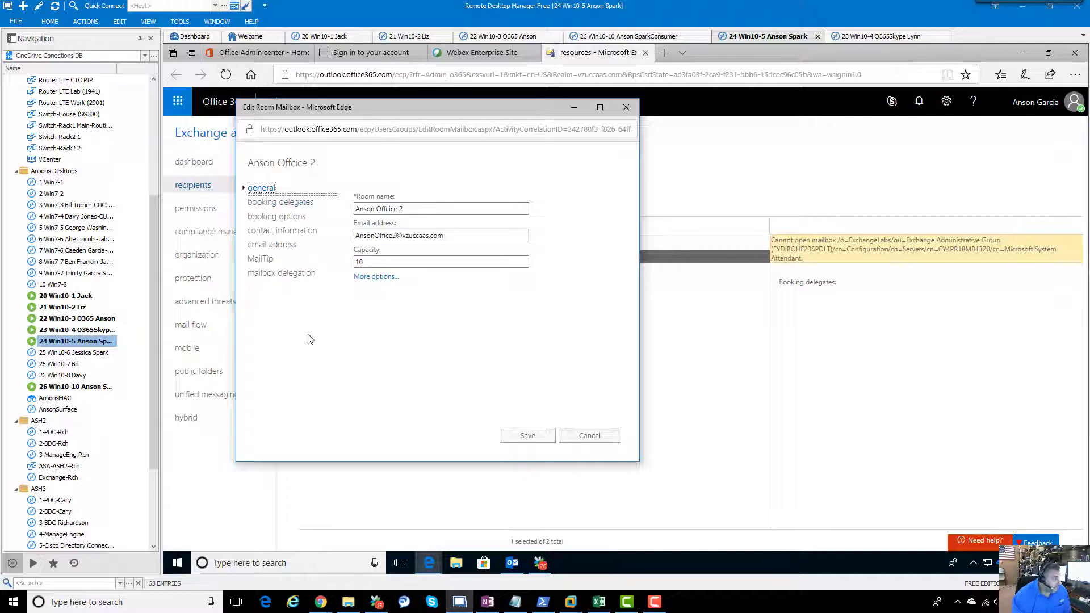
Step: Review the room's booking delegates and booking options (180-day lead time, 24-hour maximum)
{"action": "left_click", "coordinate": [301, 203]}
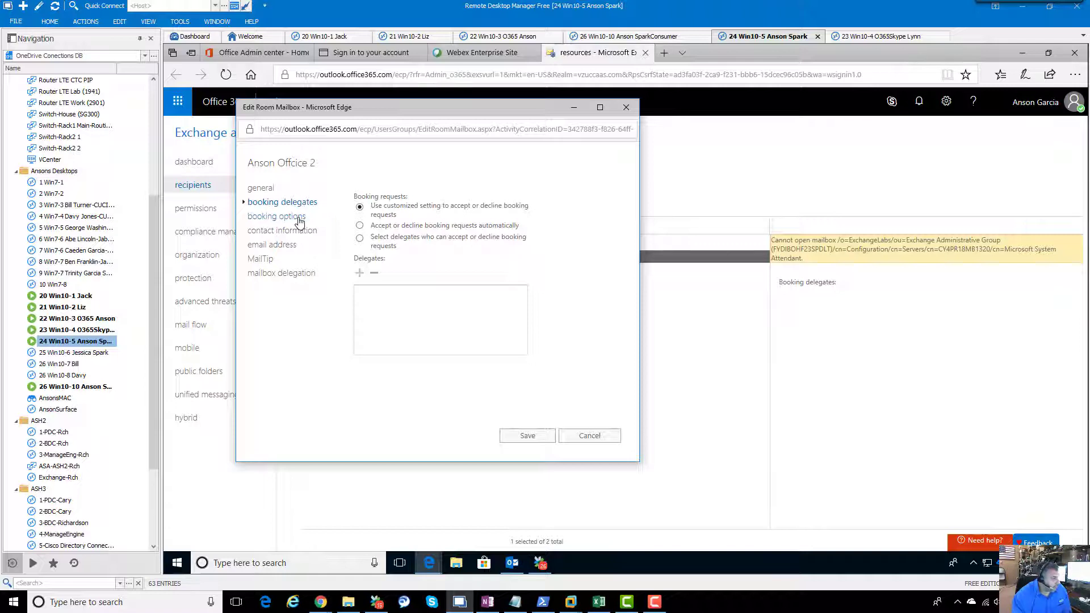
{"action": "left_click", "coordinate": [299, 218]}
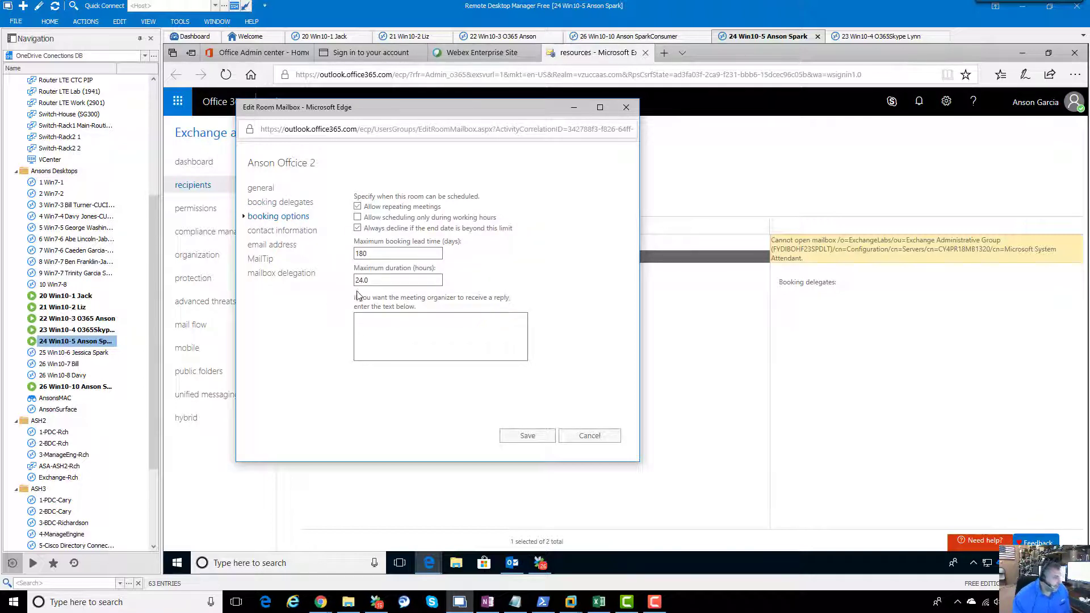
{"action": "mouse_move", "coordinate": [375, 219]}
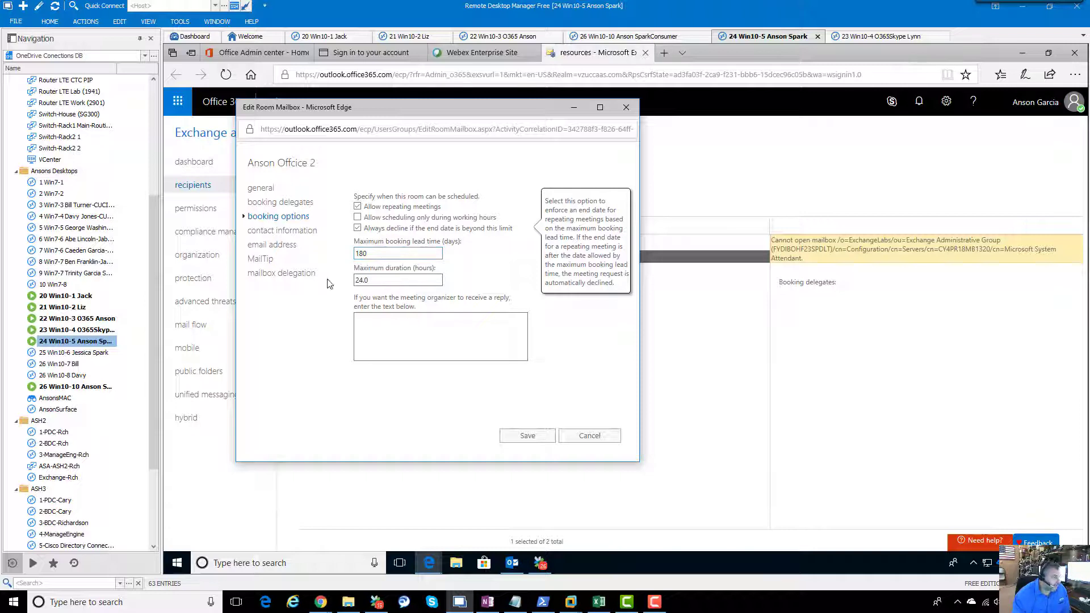
Step: Browse the room's contact, email, MailTip and delegation settings, then cancel without changes
{"action": "left_click", "coordinate": [294, 233]}
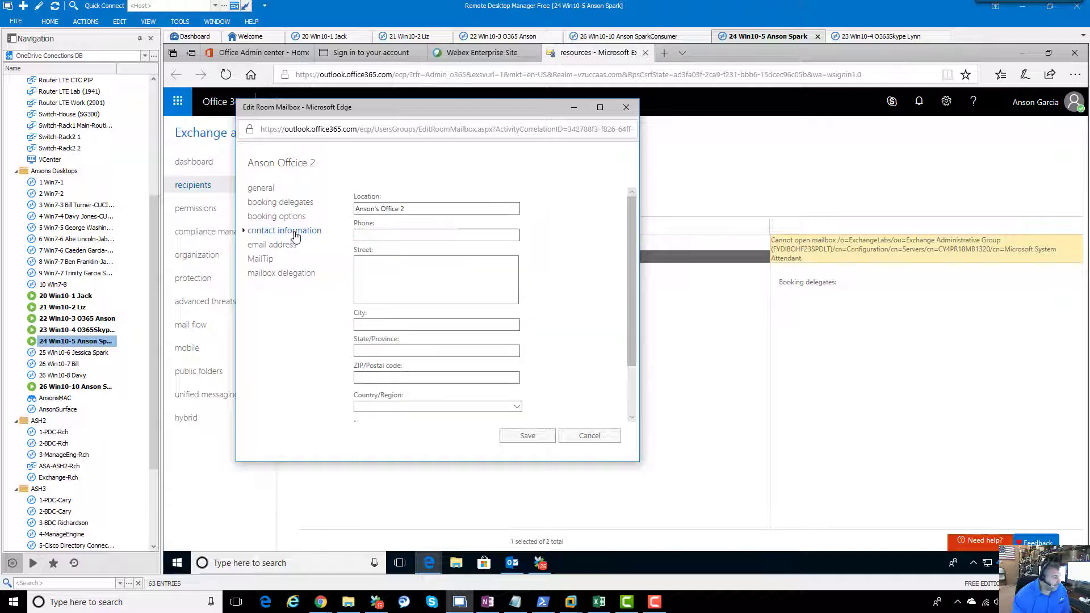
{"action": "left_click", "coordinate": [389, 266]}
{"action": "left_click", "coordinate": [286, 248]}
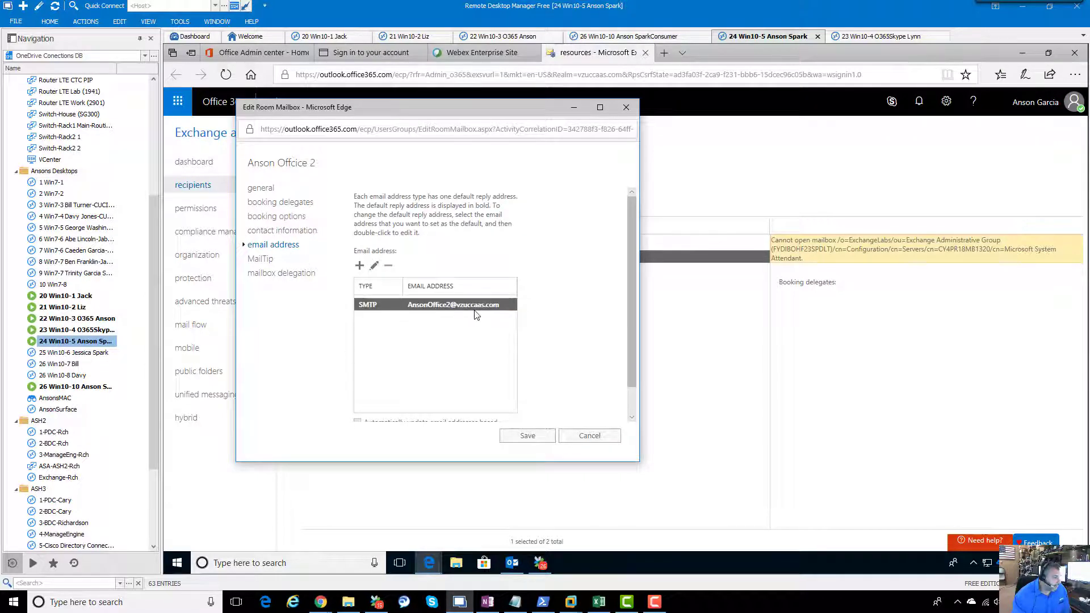
{"action": "left_click", "coordinate": [264, 262]}
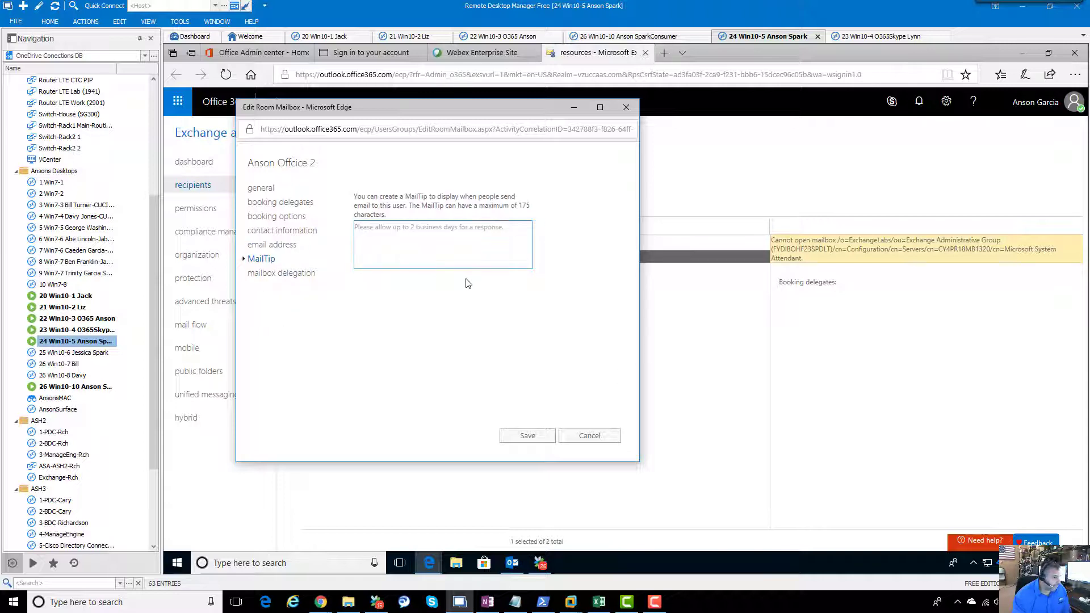
{"action": "left_click", "coordinate": [296, 279]}
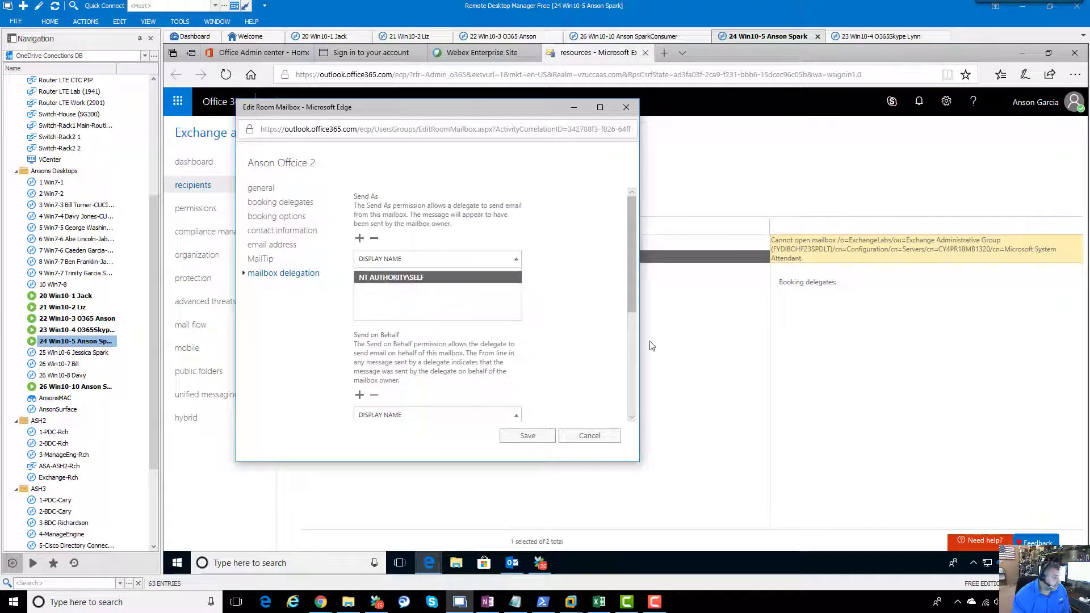
{"action": "left_click_drag", "start_coordinate": [636, 287], "coordinate": [640, 301]}
{"action": "scroll", "coordinate": [639, 301], "scroll_direction": "down", "scroll_amount": 2}
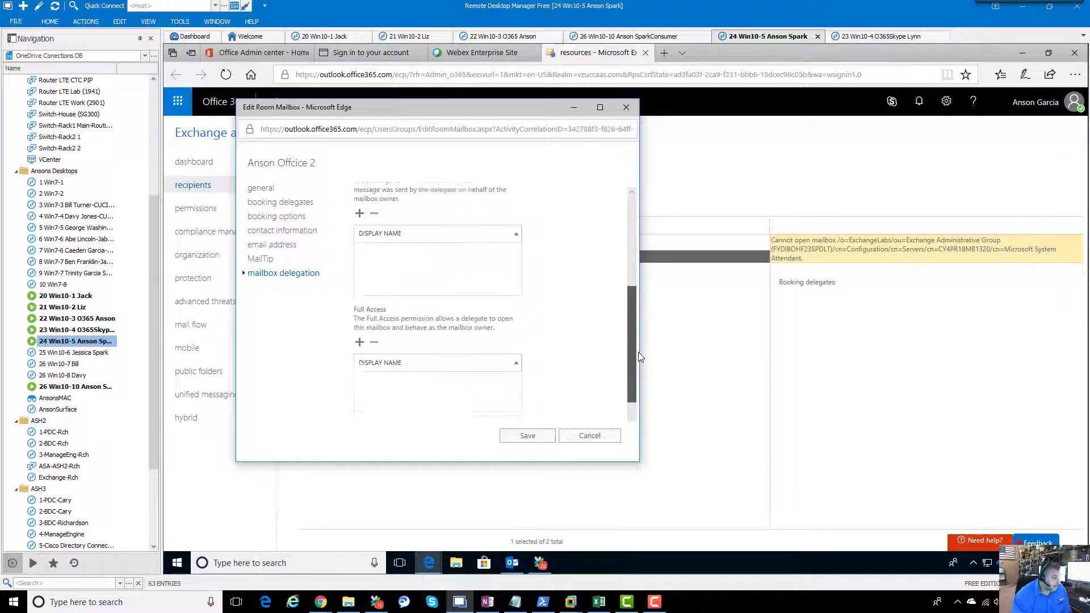
{"action": "scroll", "coordinate": [625, 255], "scroll_direction": "up", "scroll_amount": 3}
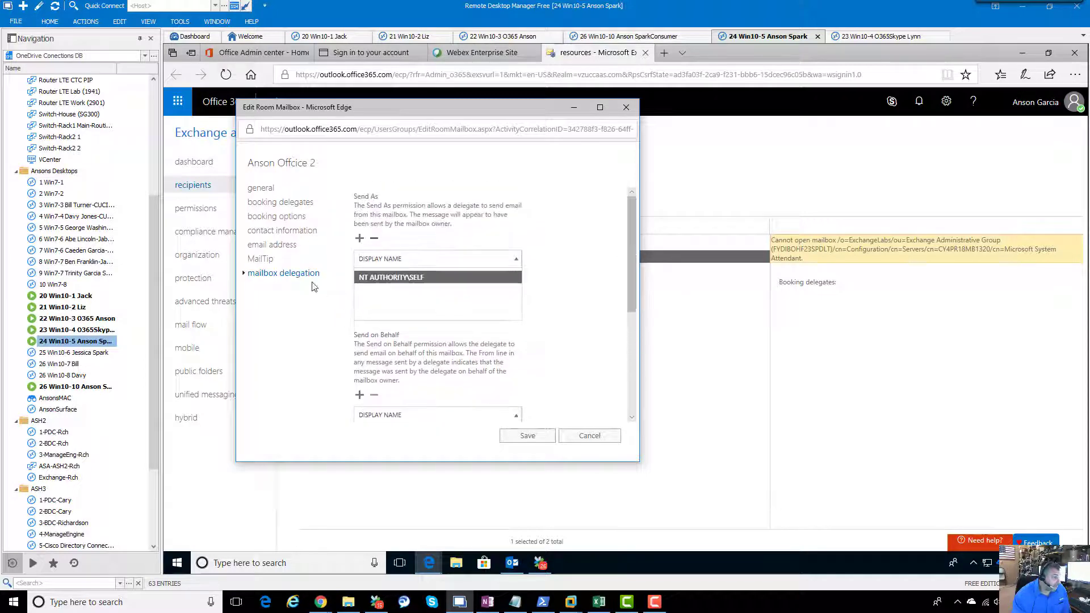
{"action": "left_click", "coordinate": [291, 203]}
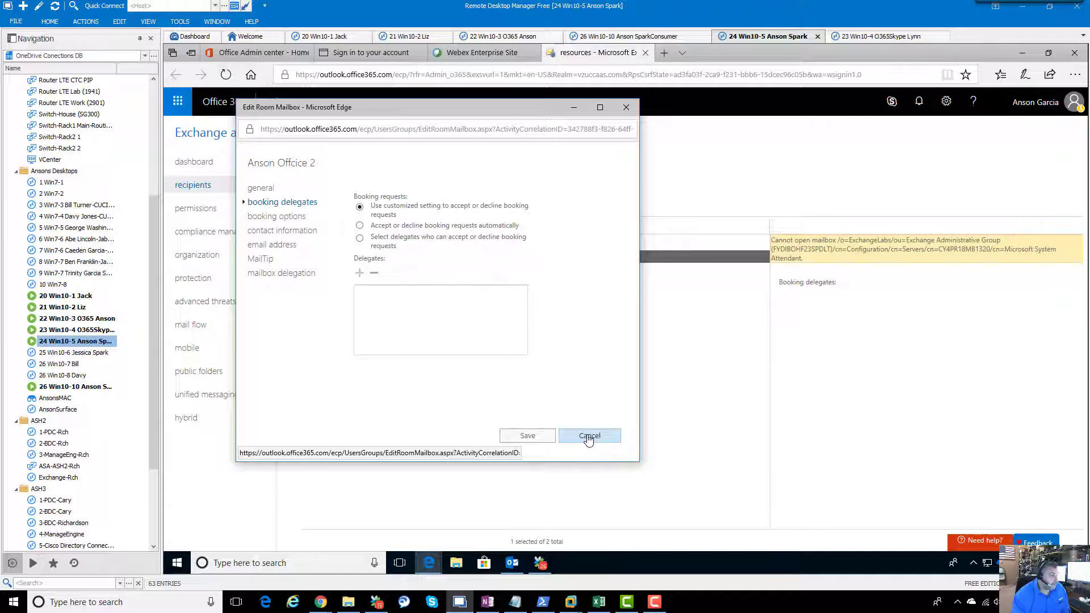
{"action": "left_click", "coordinate": [589, 441]}
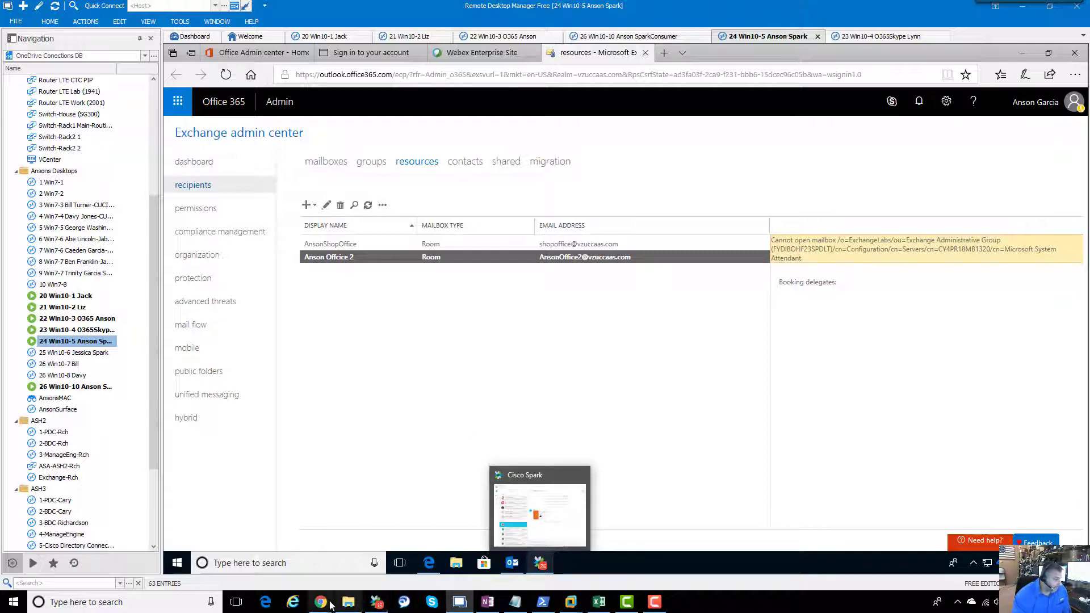
Step: Enter the Anson Office 2 room mailbox address as the calendar mailbox and save
{"action": "mouse_move", "coordinate": [321, 602]}
{"action": "left_click", "coordinate": [375, 547]}
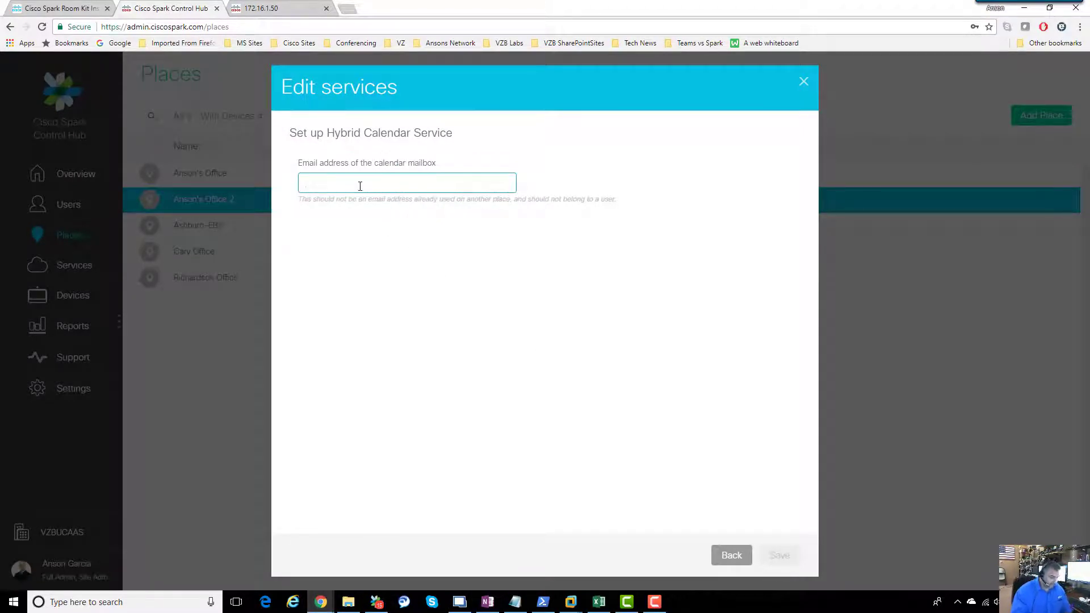
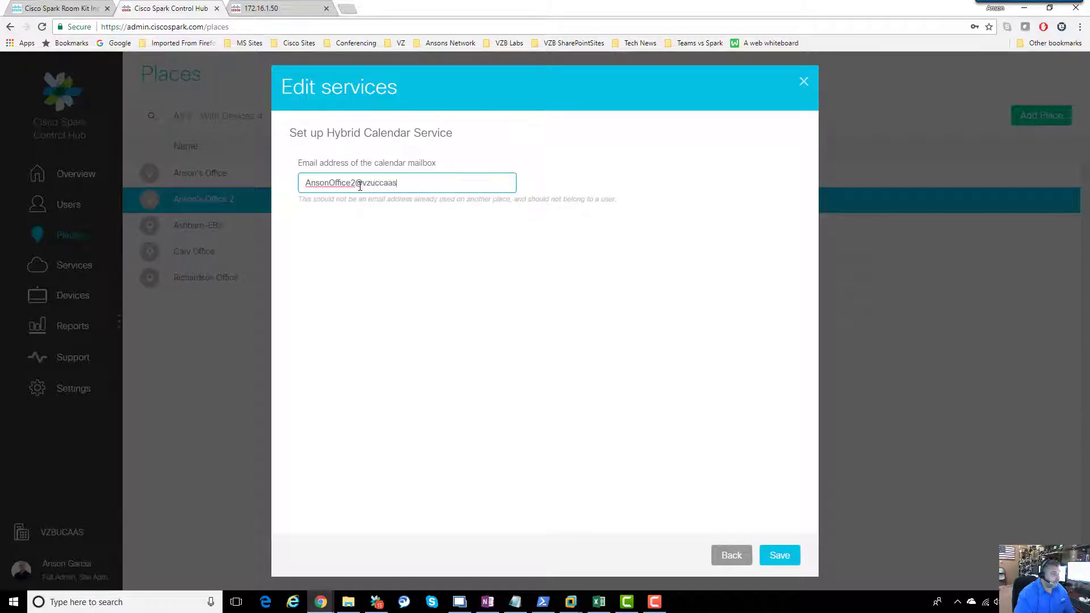
{"action": "left_click", "coordinate": [775, 553]}
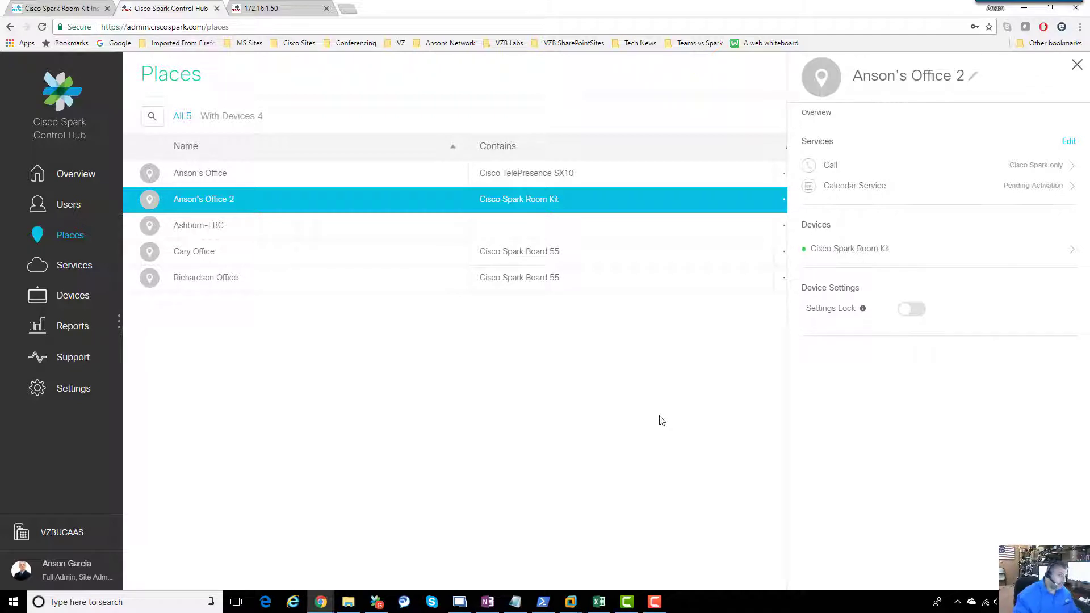
Step: Dismiss the Start menu and enter full-screen whiteboard mode with Ctrl+Shift+W
{"action": "left_click", "coordinate": [11, 606]}
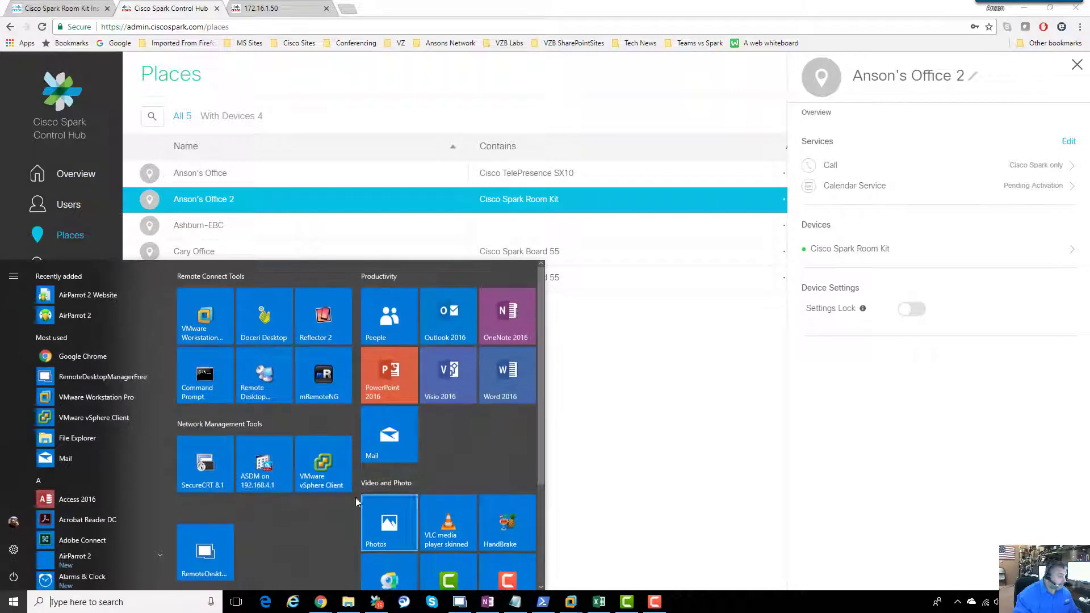
{"action": "left_click", "coordinate": [583, 549]}
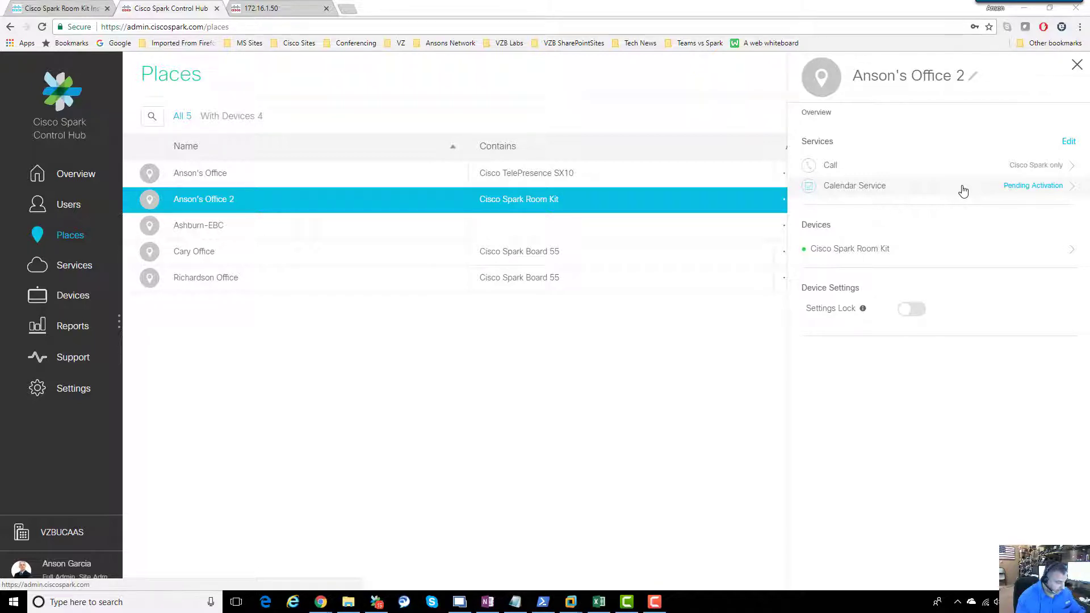
{"action": "key", "text": "ctrl+shift+w"}
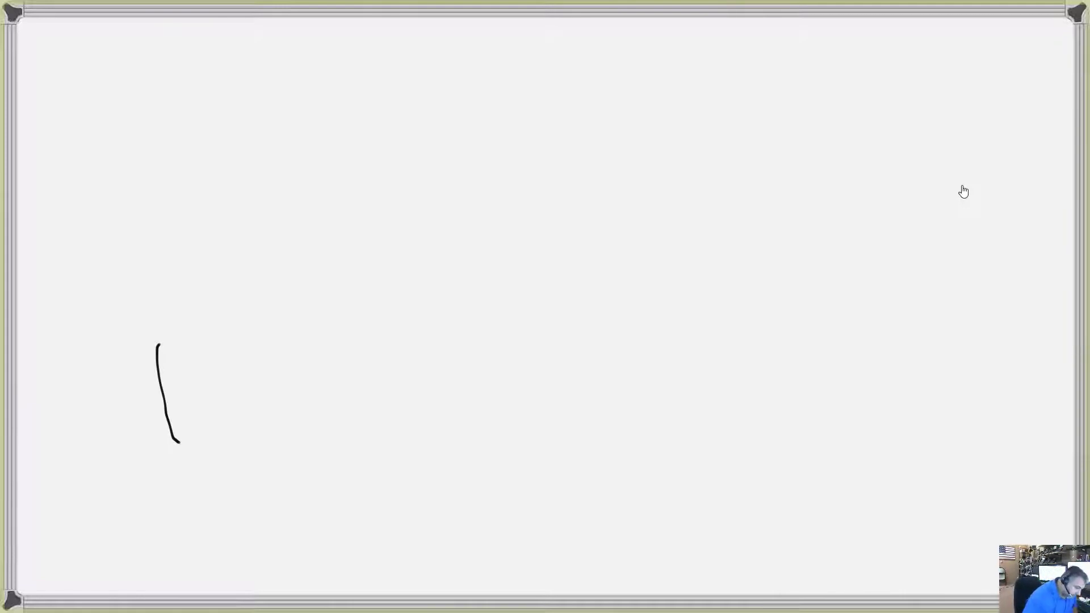
Step: Hand-write a letter E with an x beside it on the whiteboard
{"action": "left_click_drag", "start_coordinate": [154, 347], "coordinate": [200, 327]}
{"action": "left_click_drag", "start_coordinate": [157, 381], "coordinate": [208, 362]}
{"action": "left_click_drag", "start_coordinate": [165, 410], "coordinate": [214, 402]}
{"action": "left_click_drag", "start_coordinate": [207, 371], "coordinate": [263, 396]}
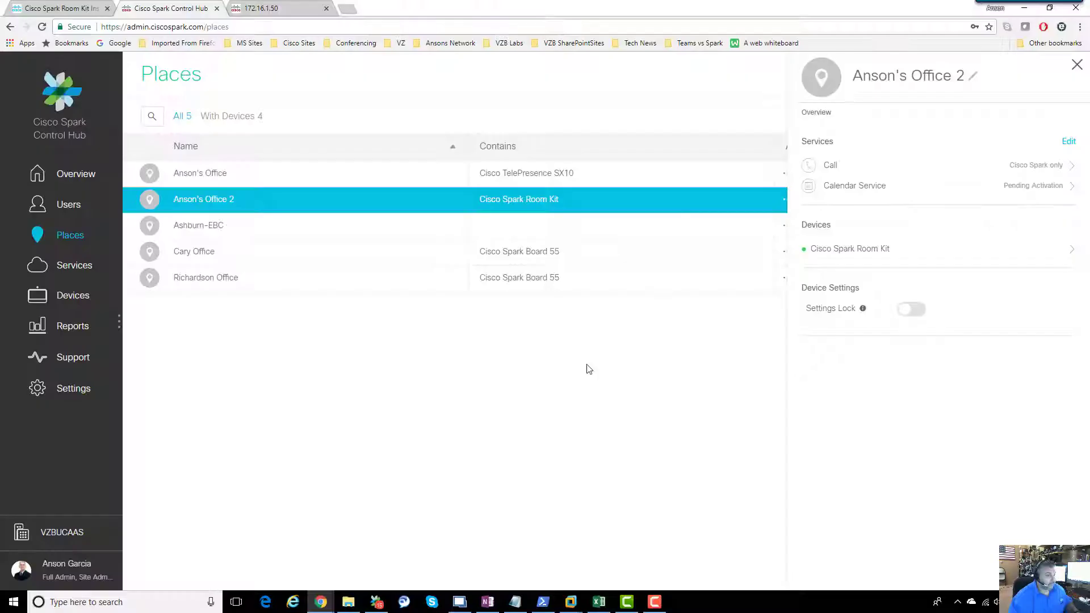
Step: Return to Control Hub and check the Calendar Service status of Anson's Office 2
{"action": "key", "text": "alt+Tab"}
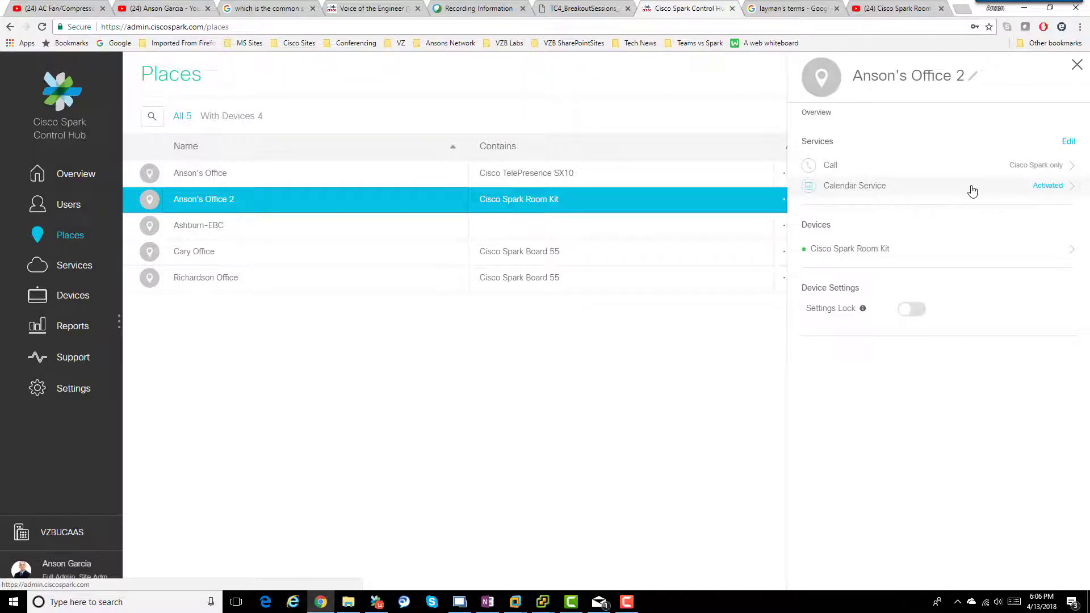
{"action": "left_click", "coordinate": [972, 191]}
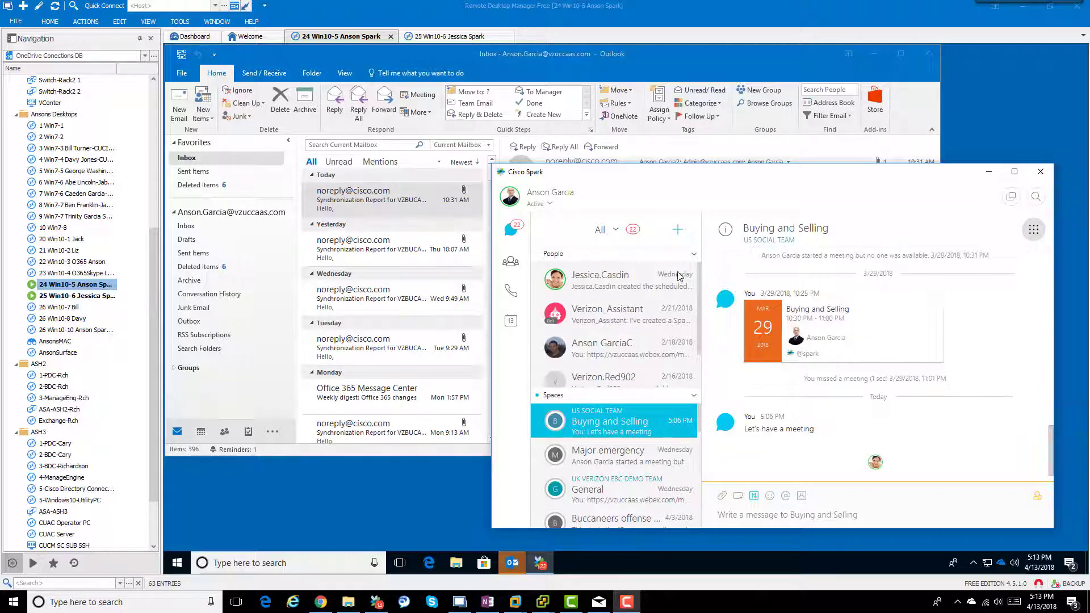
Step: Open Meetings from the Buying and Selling space's apps menu
{"action": "left_click", "coordinate": [634, 422]}
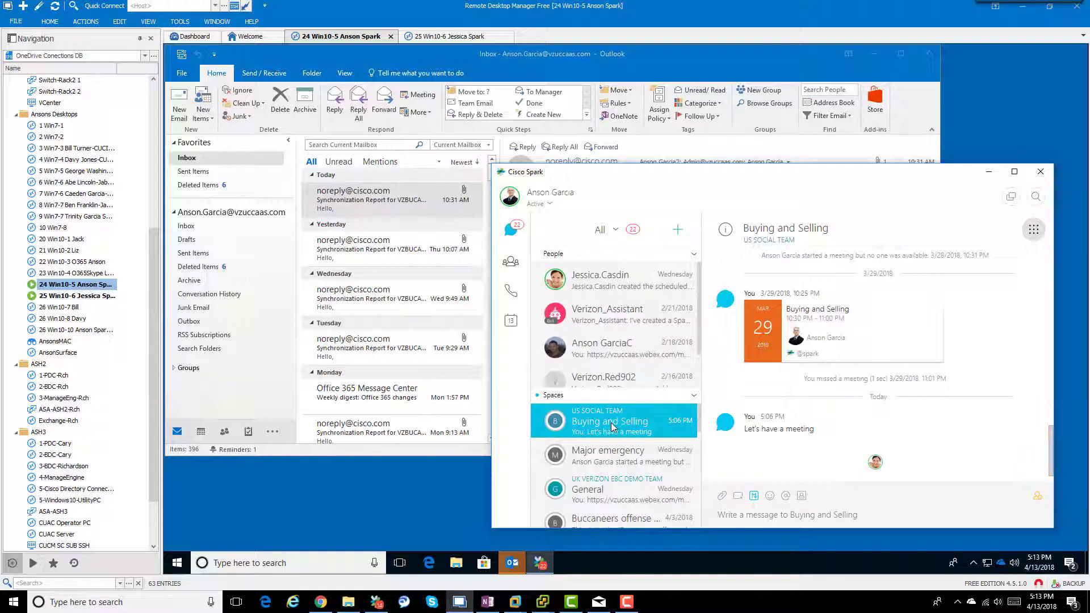
{"action": "left_click", "coordinate": [1033, 229]}
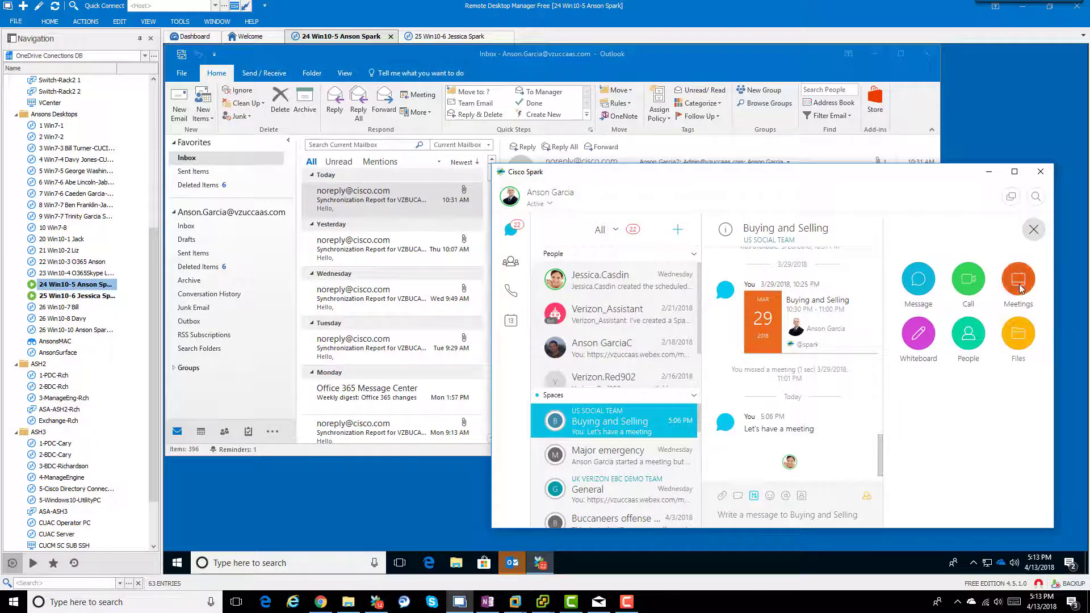
{"action": "left_click", "coordinate": [1021, 289]}
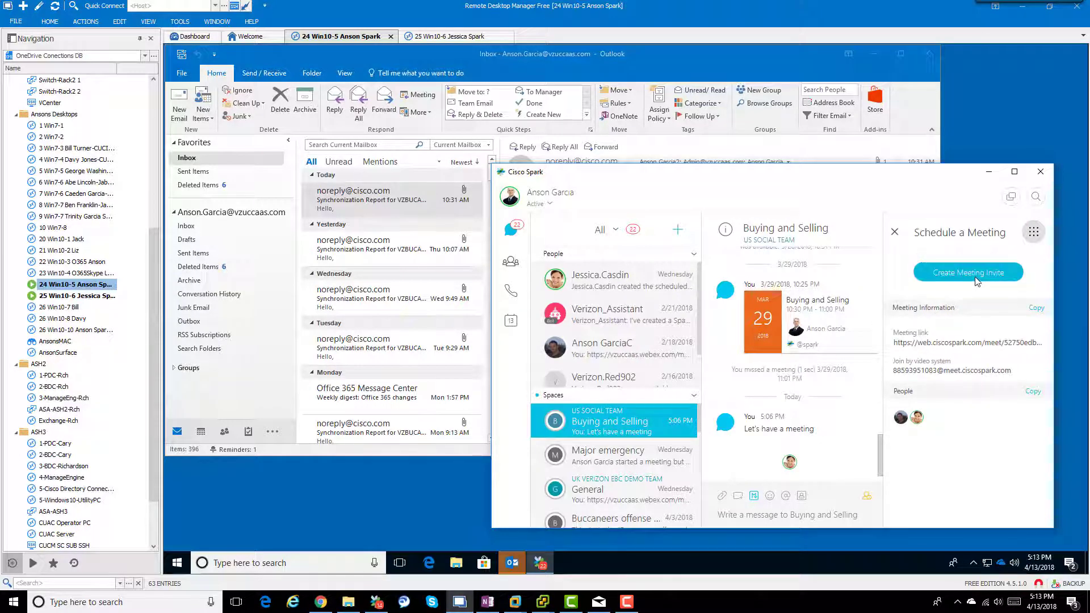
Step: Create the Outlook meeting invite with the Spark join link for Buying and Selling
{"action": "left_click", "coordinate": [976, 280]}
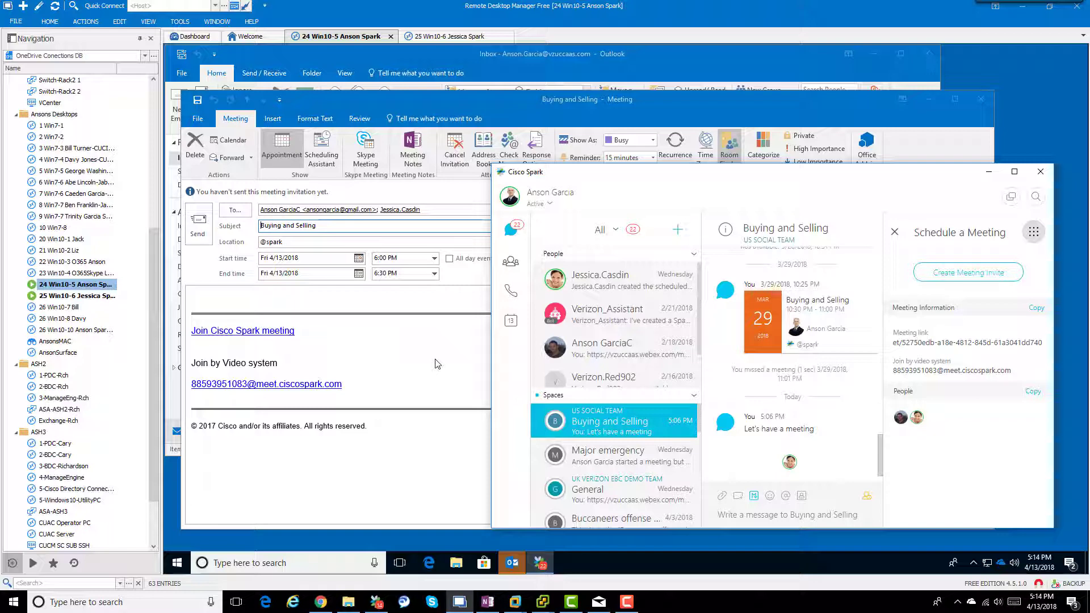
Step: Add the Anson Office 2 room to the Buying and Selling meeting draft
{"action": "left_click", "coordinate": [437, 363]}
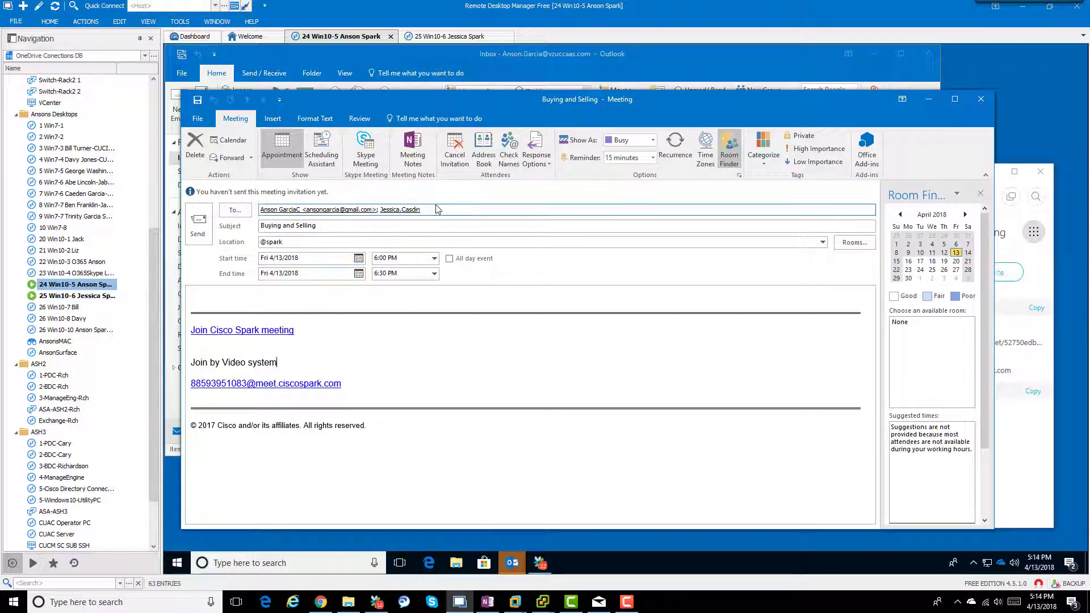
{"action": "left_click", "coordinate": [853, 249]}
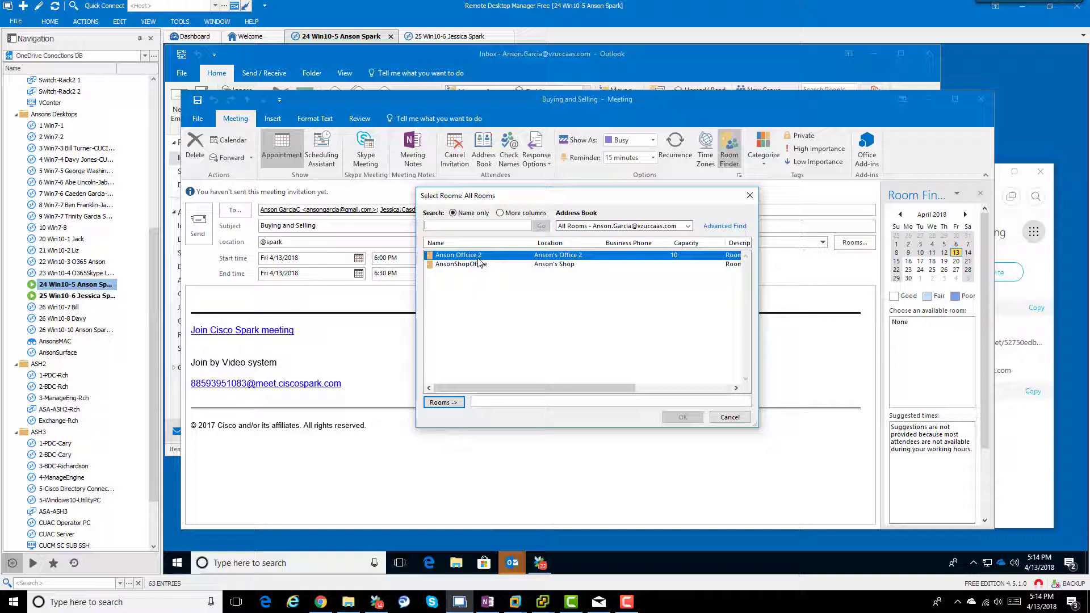
{"action": "left_click", "coordinate": [443, 403]}
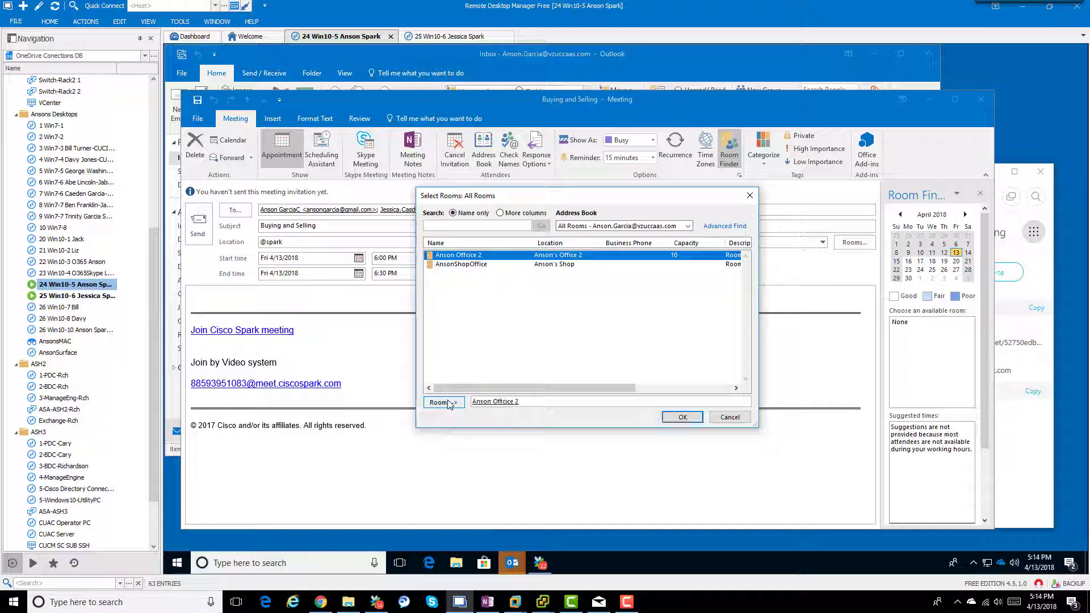
{"action": "left_click", "coordinate": [683, 418]}
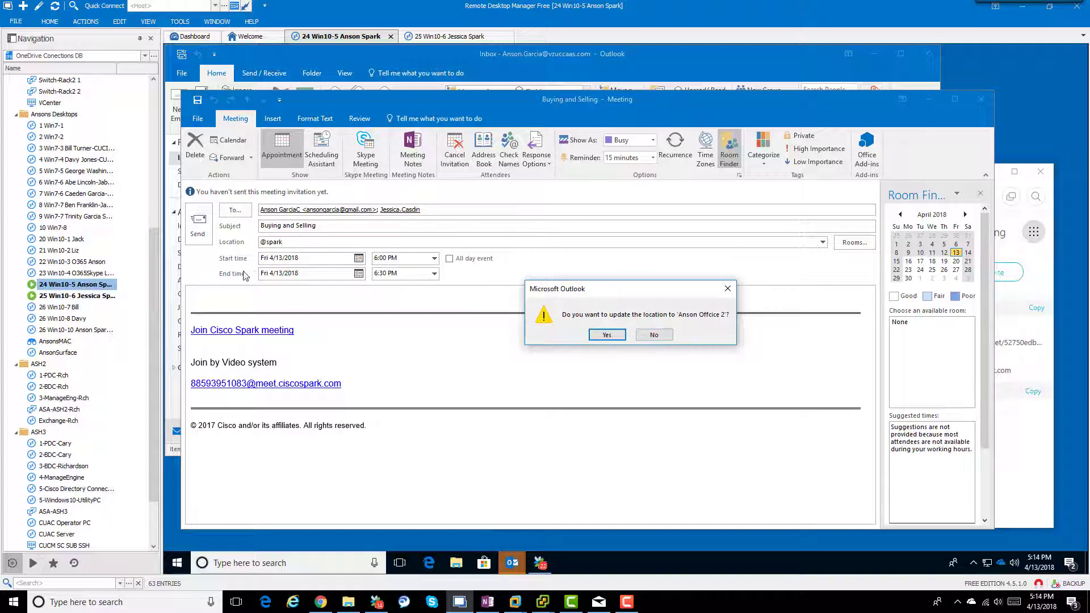
{"action": "left_click", "coordinate": [655, 336]}
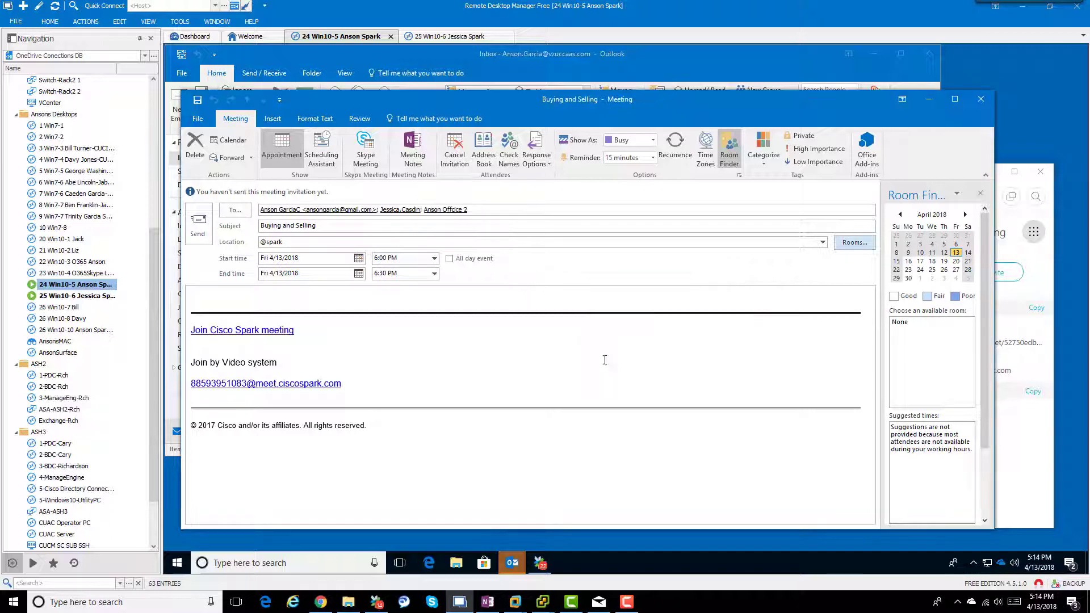
{"action": "left_click", "coordinate": [193, 239]}
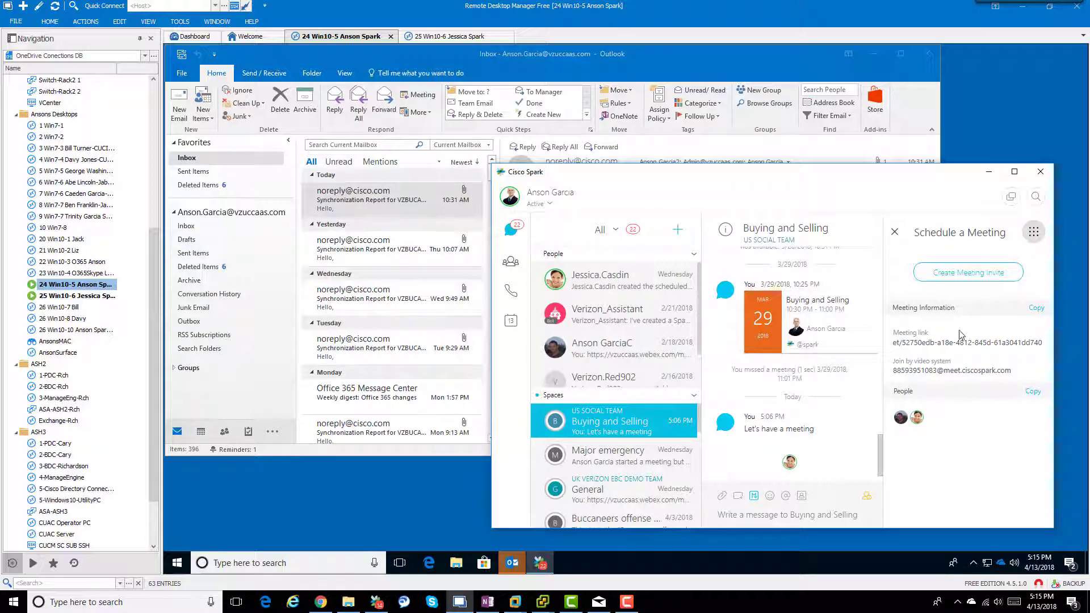
{"action": "left_click", "coordinate": [894, 232]}
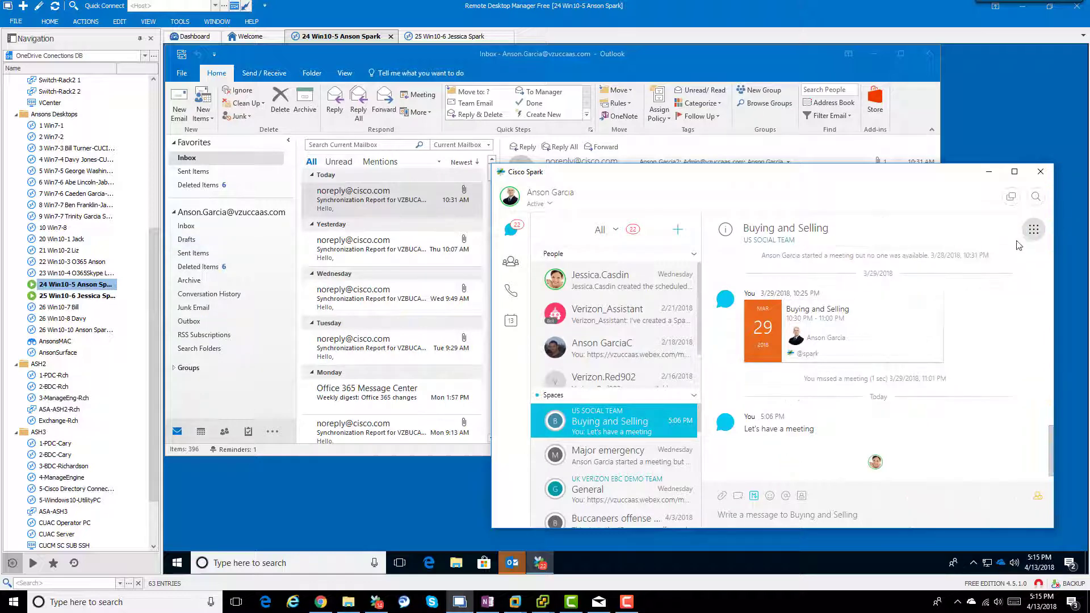
Step: View the Buying and Selling space's member list, then close it
{"action": "left_click", "coordinate": [1033, 229]}
{"action": "left_click", "coordinate": [968, 336]}
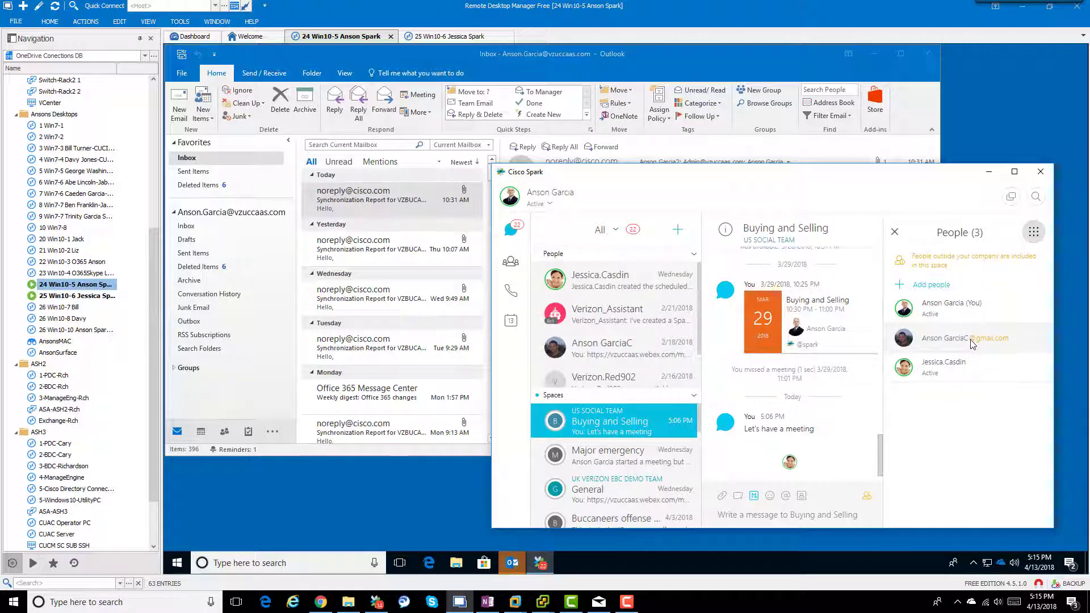
{"action": "left_click", "coordinate": [895, 233]}
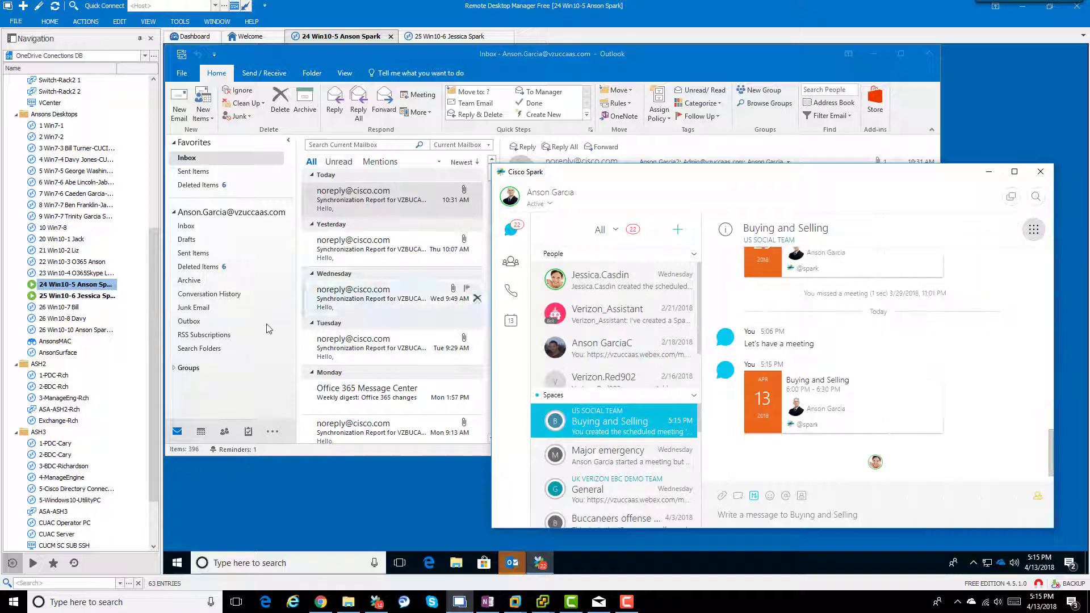
Step: On the invitee's session, accept the Buying and Selling invite and send the response now
{"action": "double_click", "coordinate": [89, 297]}
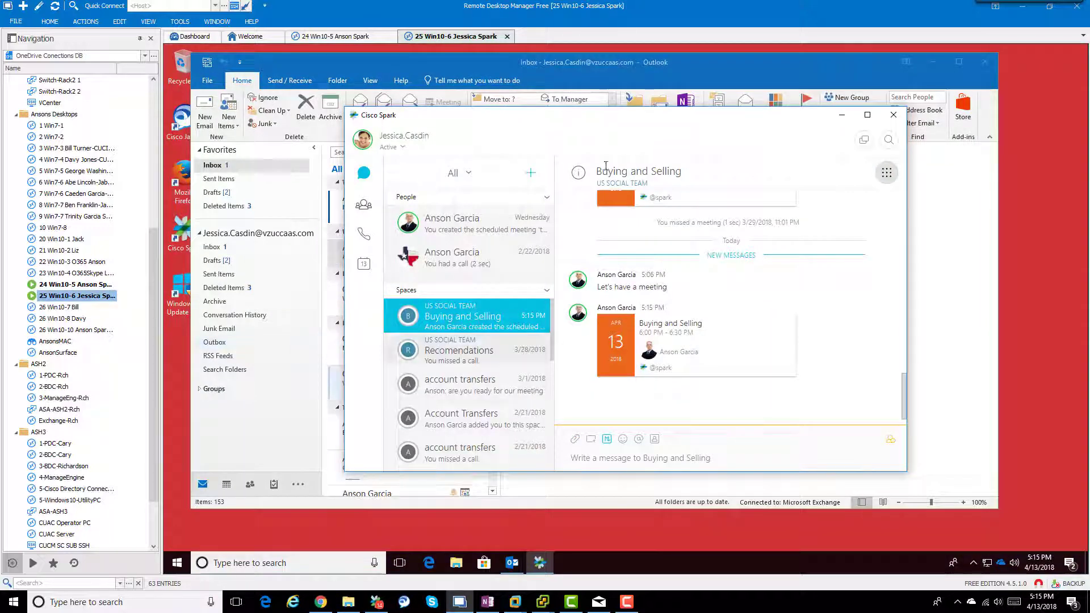
{"action": "left_click_drag", "start_coordinate": [608, 122], "coordinate": [712, 184]}
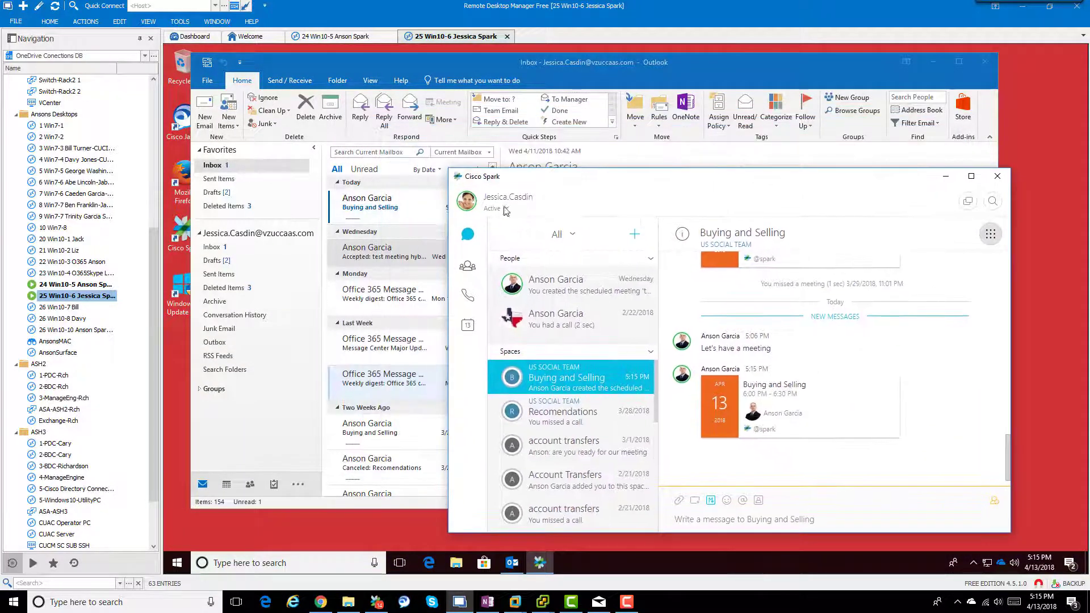
{"action": "left_click", "coordinate": [401, 210]}
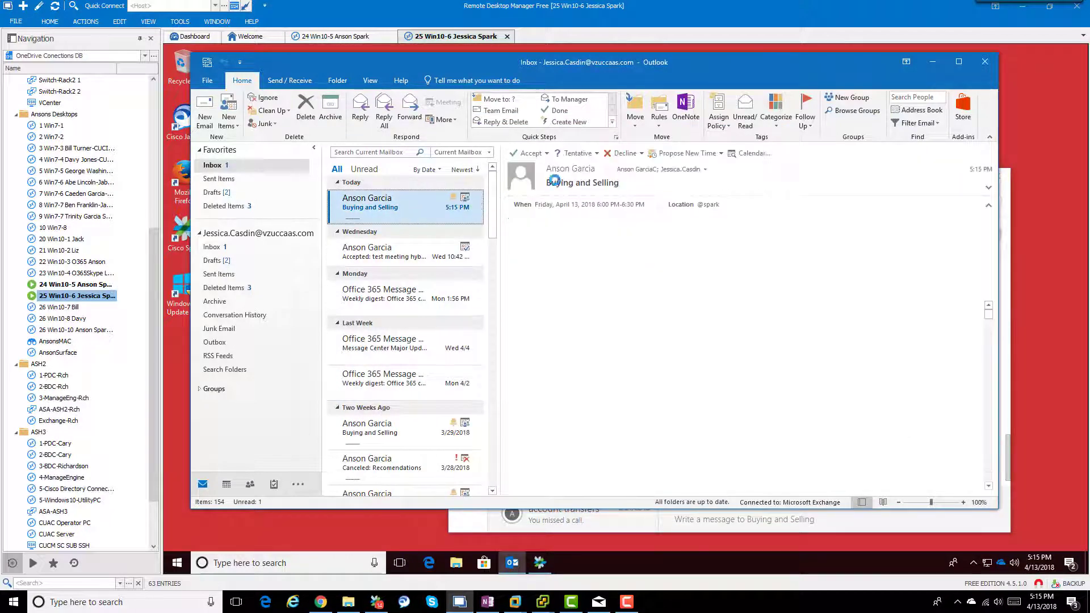
{"action": "left_click", "coordinate": [529, 154]}
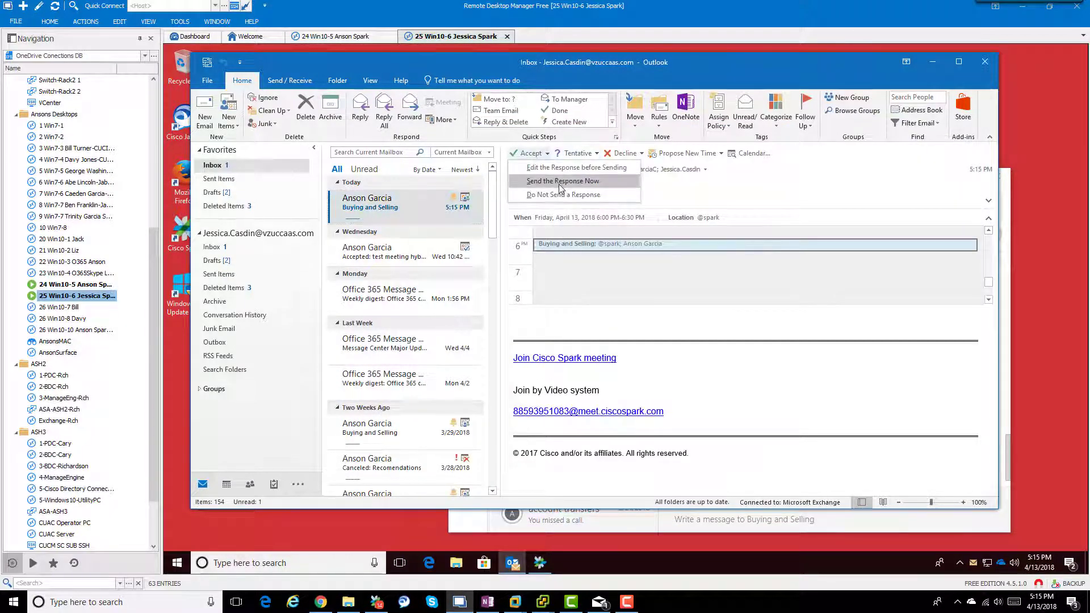
{"action": "left_click", "coordinate": [559, 182]}
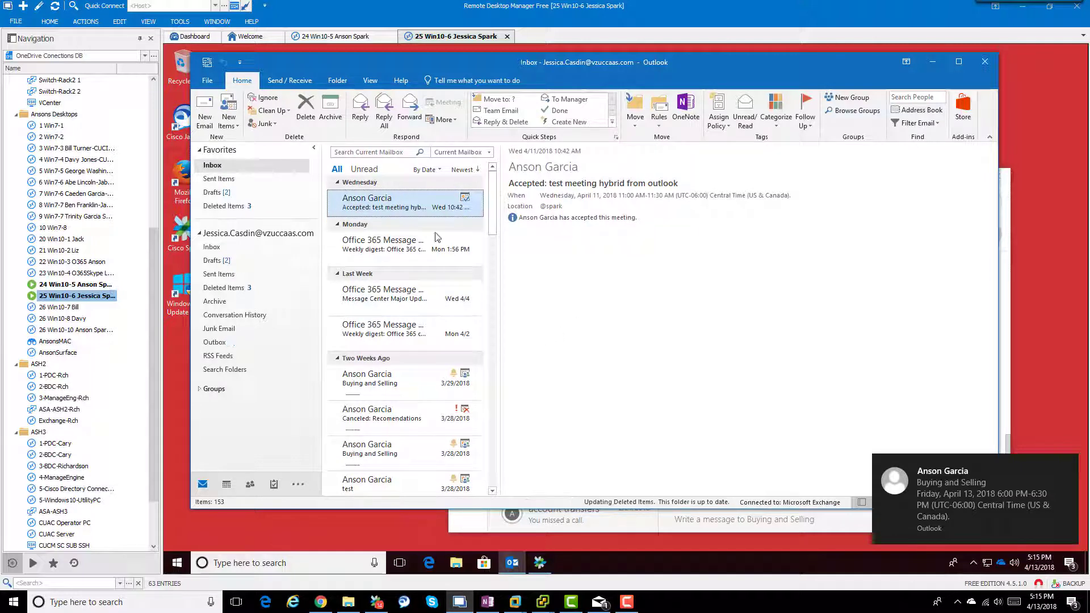
Step: Change the Buying and Selling meeting's start time to 5:30 PM and send the update
{"action": "left_click", "coordinate": [76, 284]}
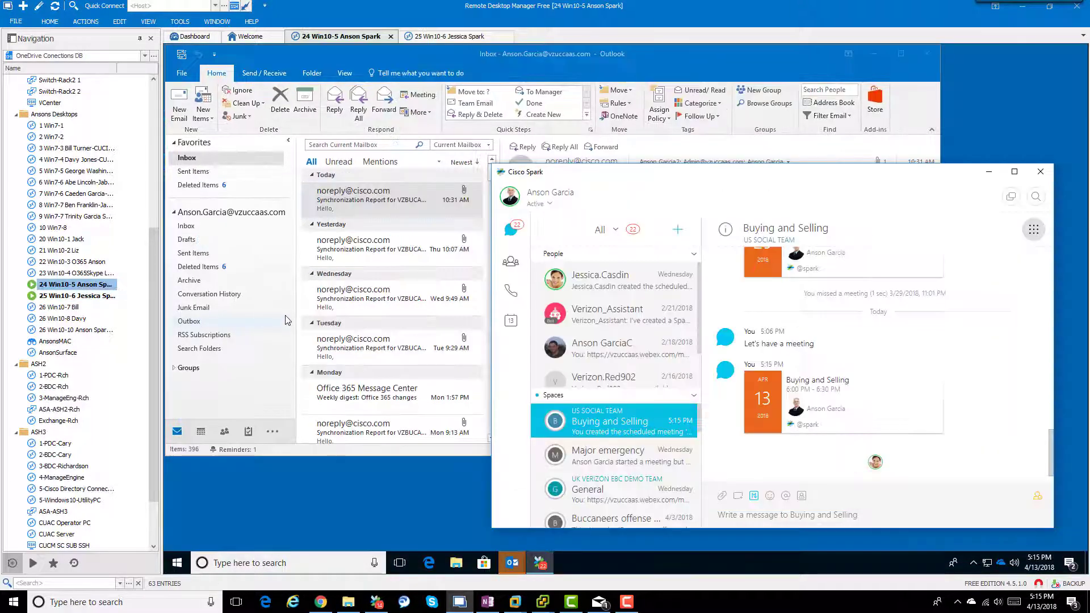
{"action": "left_click", "coordinate": [199, 437]}
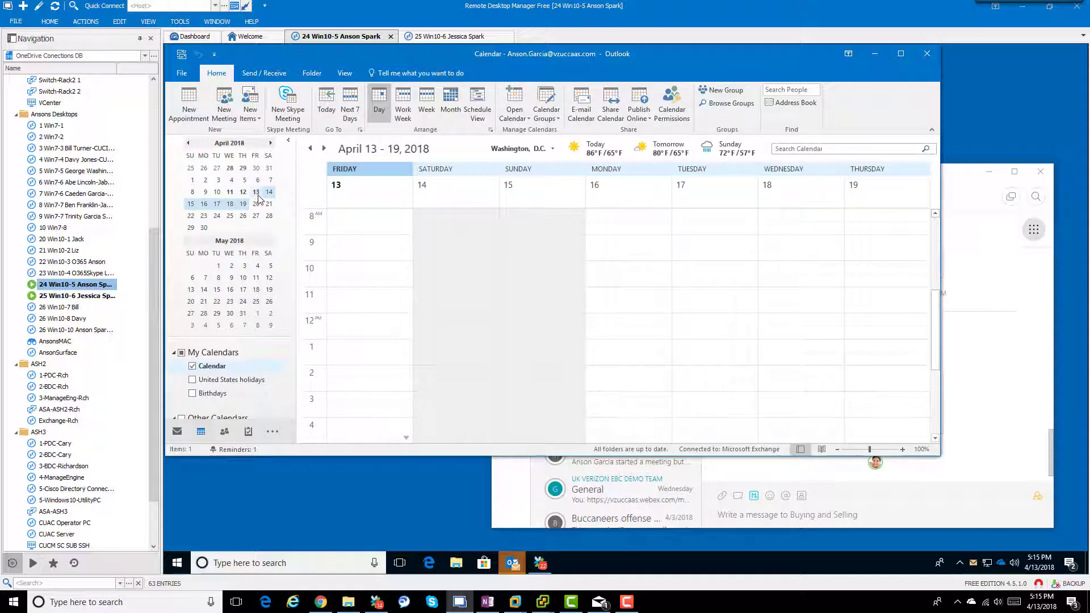
{"action": "scroll", "coordinate": [380, 342], "scroll_direction": "down", "scroll_amount": 4}
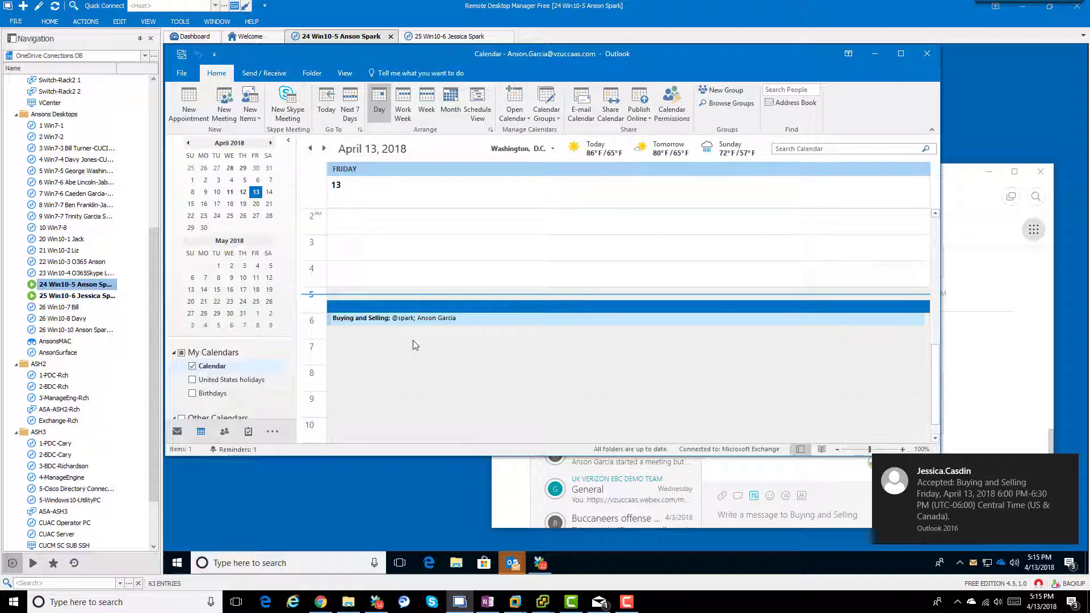
{"action": "double_click", "coordinate": [379, 318]}
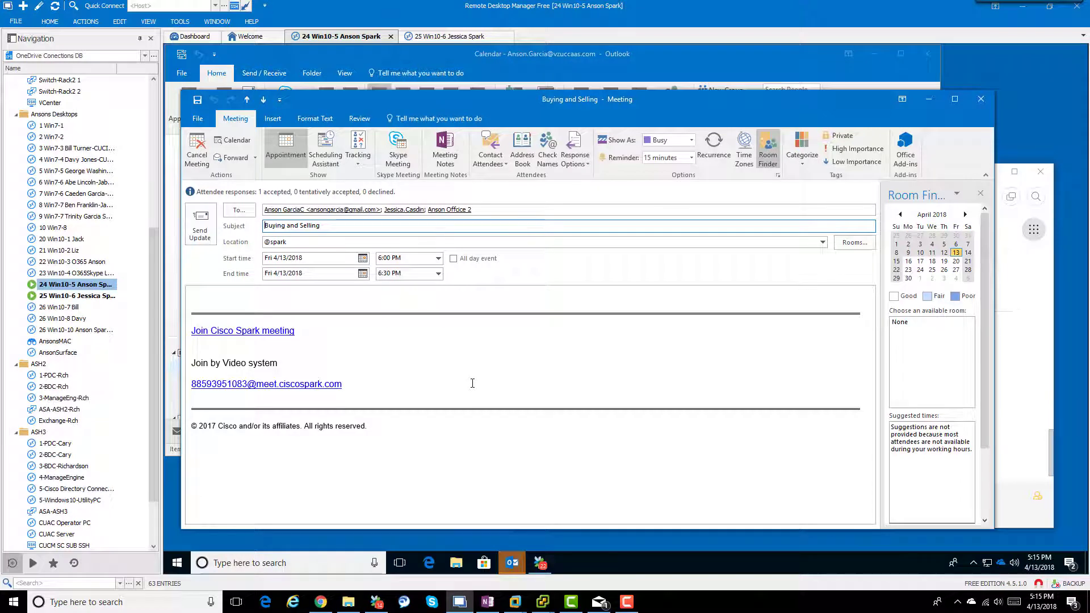
{"action": "left_click", "coordinate": [439, 258]}
{"action": "left_click", "coordinate": [438, 272]}
{"action": "left_click", "coordinate": [420, 273]}
{"action": "left_click", "coordinate": [216, 234]}
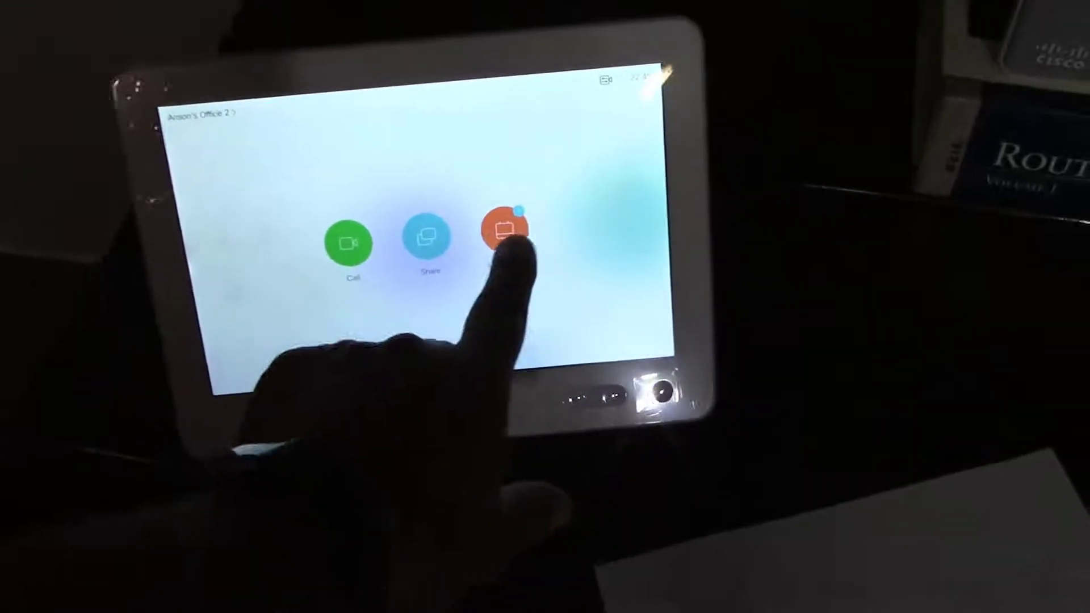
Step: Review the Buying and Selling meeting in the Room Kit touch panel's meetings list
{"action": "left_click", "coordinate": [502, 230]}
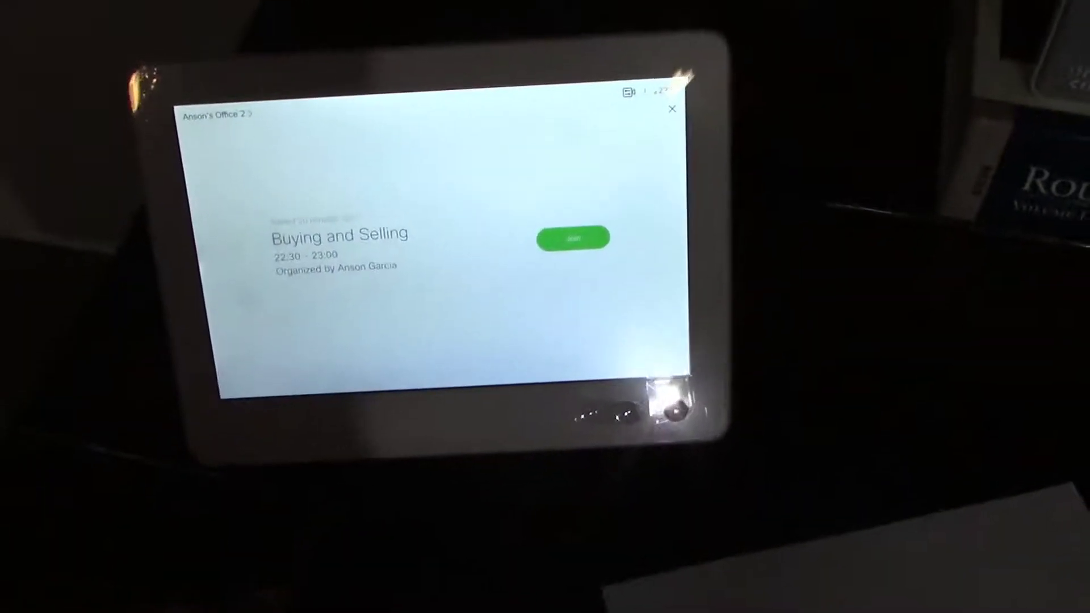
{"action": "left_click", "coordinate": [671, 109]}
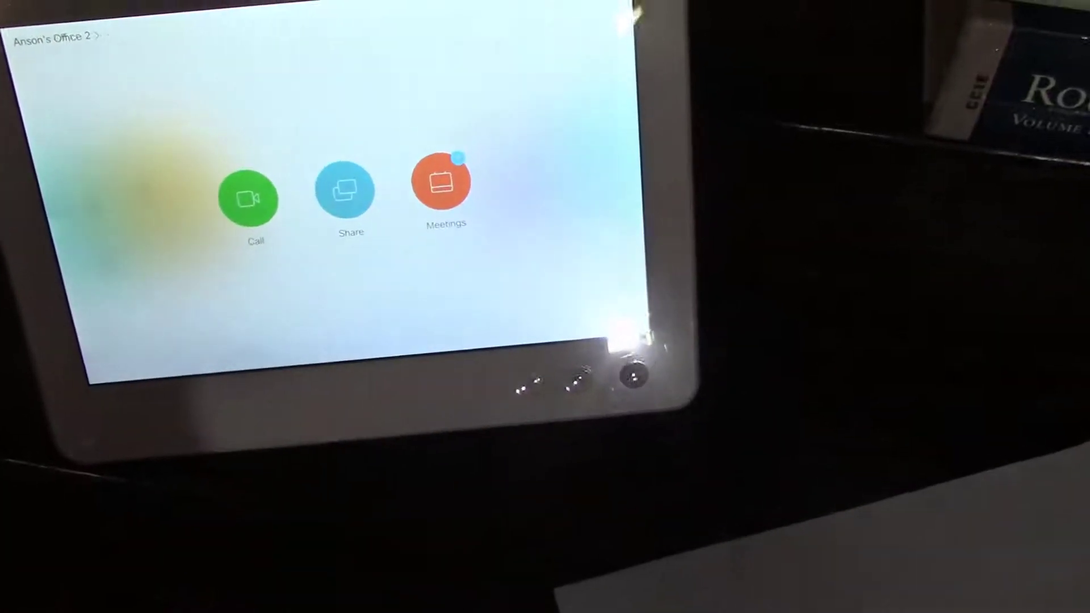
{"action": "left_click", "coordinate": [469, 169]}
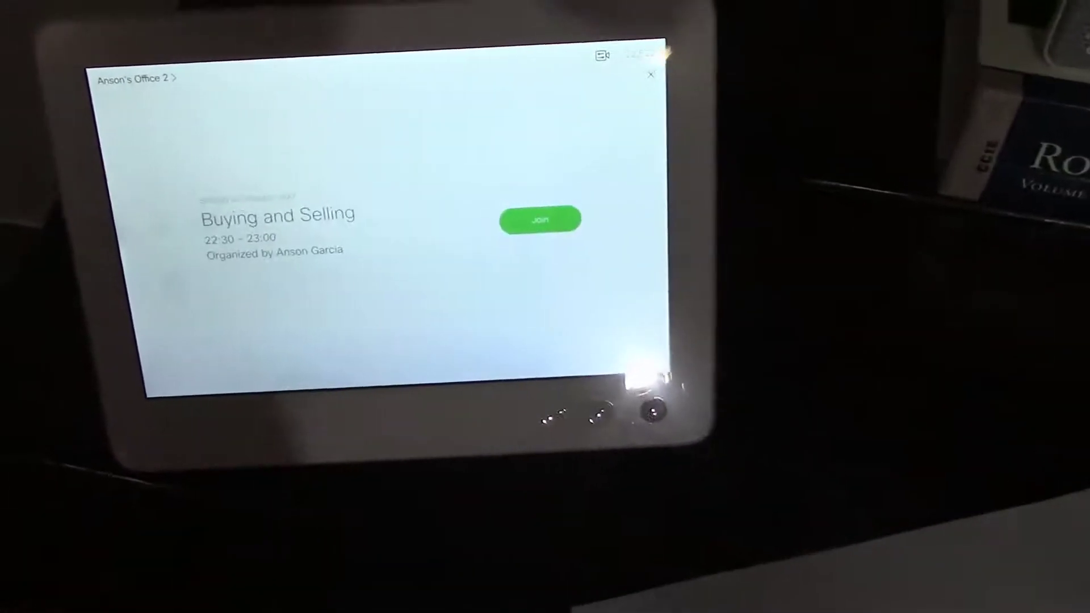